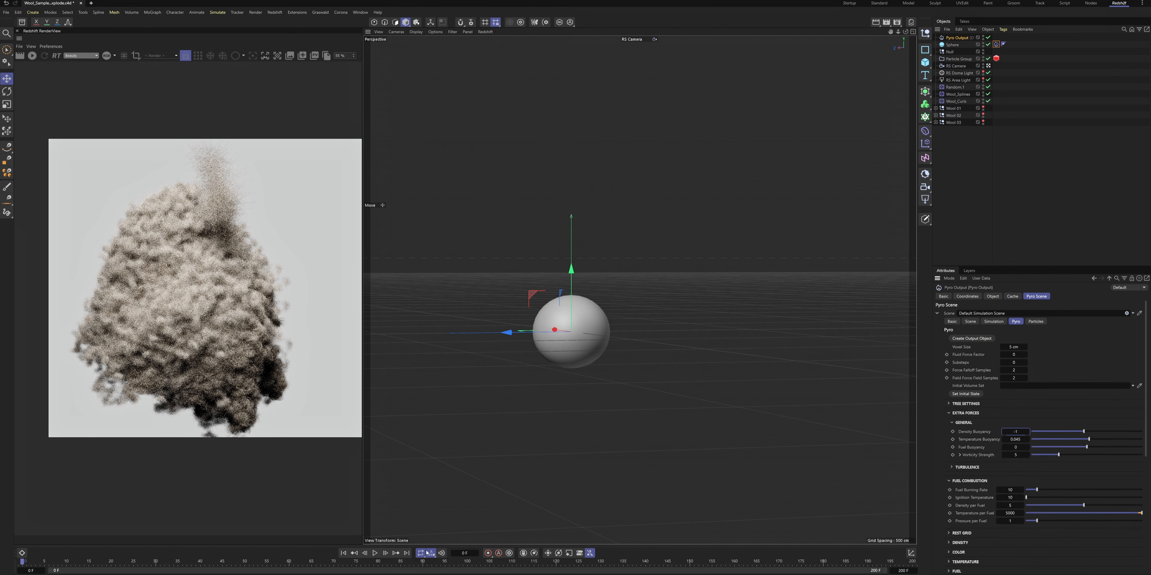
Disable temperature emission in the sphere's Pyro Emitter tag and replay the simulation
{"action": "scroll", "coordinate": [972, 464], "scroll_direction": "down", "scroll_amount": 8}
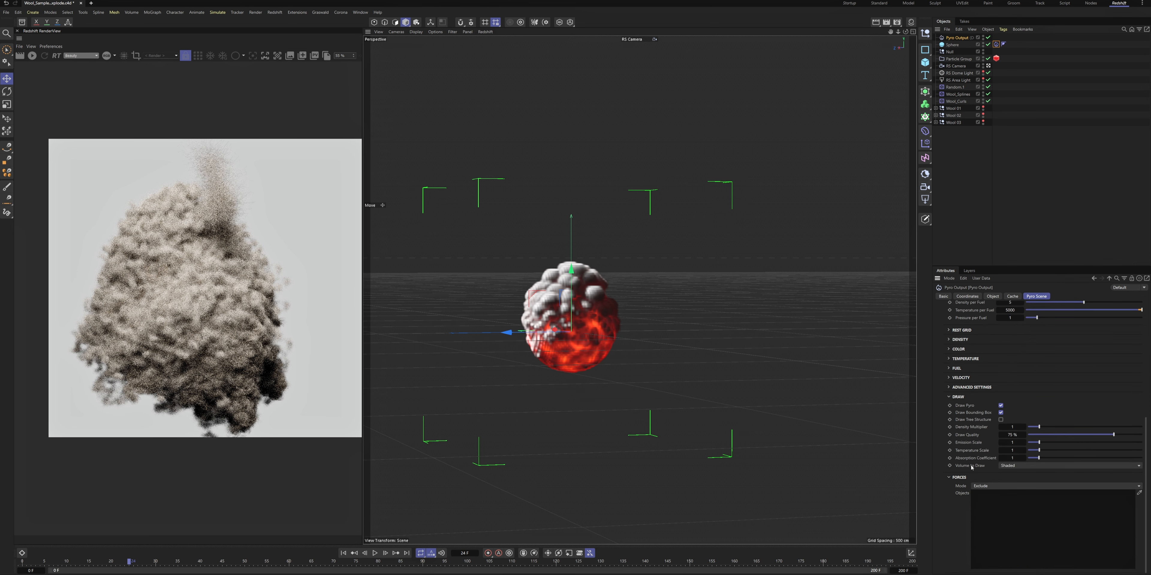
{"action": "left_click", "coordinate": [996, 45]}
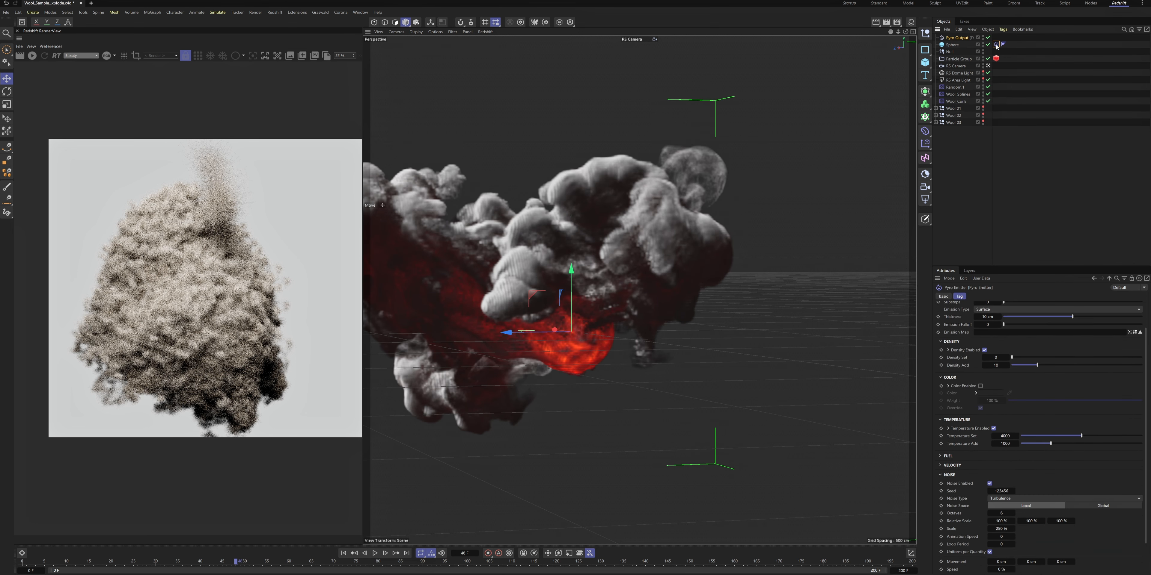
{"action": "left_click", "coordinate": [994, 428]}
{"action": "left_click", "coordinate": [375, 553]}
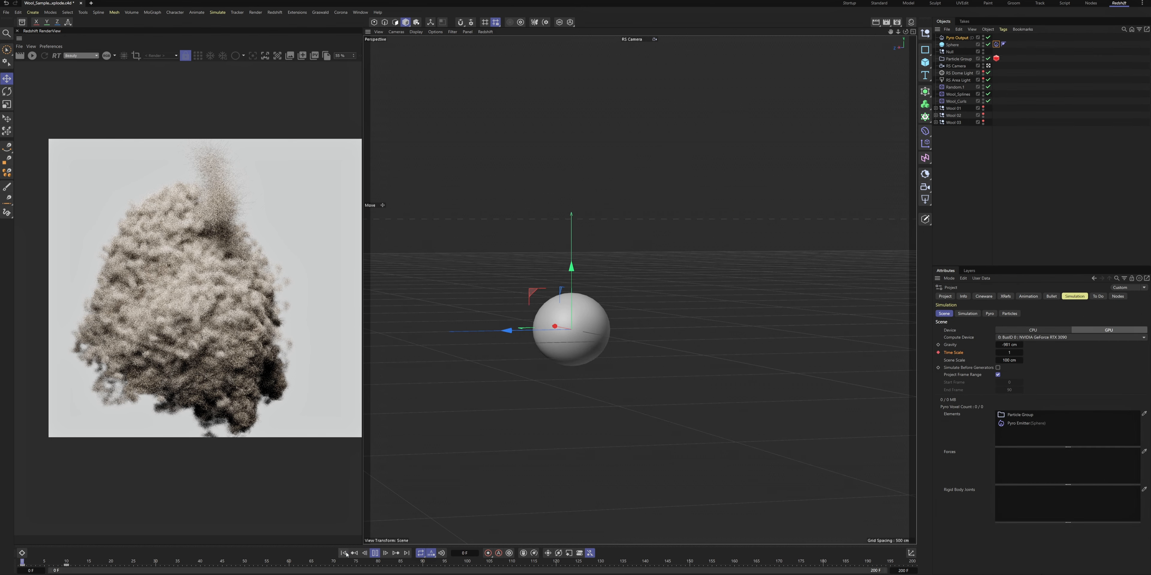
{"action": "left_click", "coordinate": [375, 553]}
{"action": "left_click", "coordinate": [22, 554]}
Move the Default Simulation Scene's time scale keys to frames 45 and 75 and replay the simulation
{"action": "left_click_drag", "start_coordinate": [84, 500], "coordinate": [87, 401]}
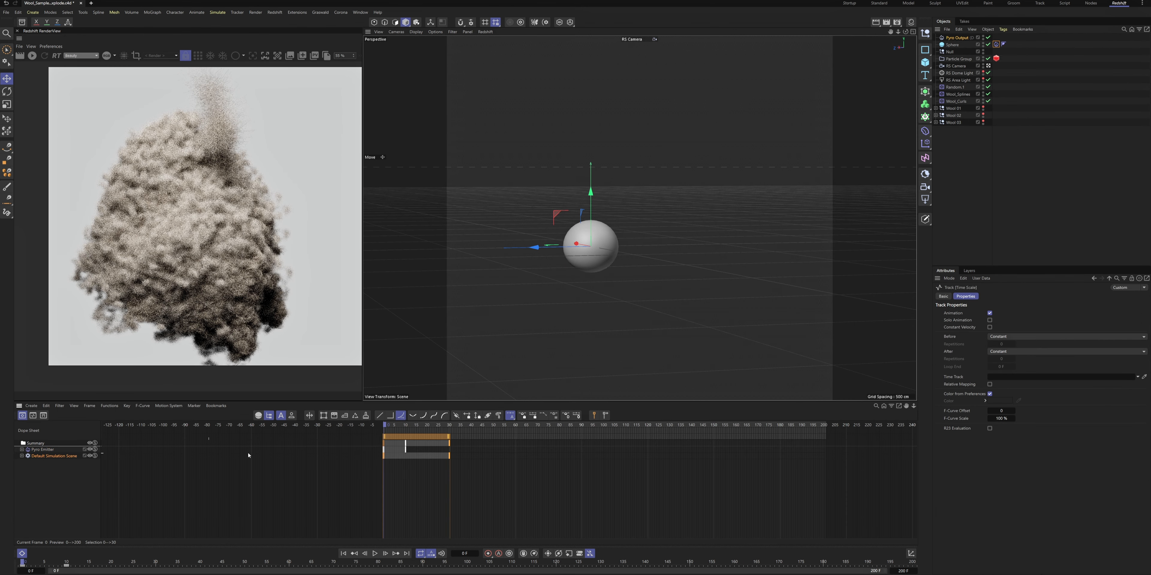
{"action": "left_click", "coordinate": [375, 553]}
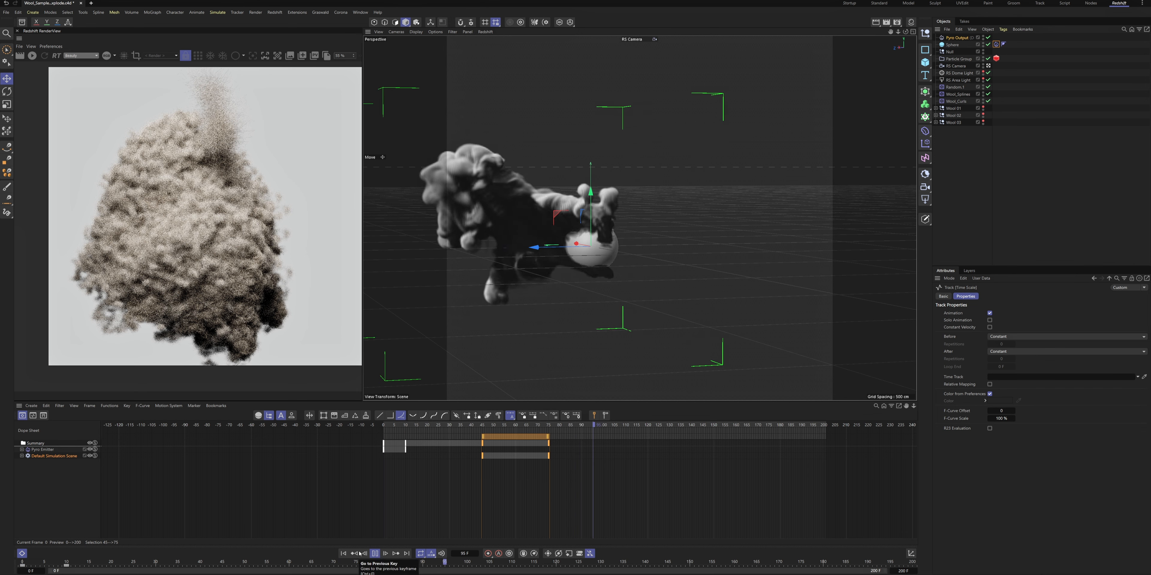
{"action": "left_click", "coordinate": [345, 553]}
Give the pyro simulation turbulence with a strength of 1000 and replay it
{"action": "left_click", "coordinate": [957, 38]}
{"action": "left_click", "coordinate": [1038, 492]}
{"action": "left_click", "coordinate": [343, 554]}
{"action": "left_click", "coordinate": [375, 554]}
{"action": "left_click", "coordinate": [1039, 492]}
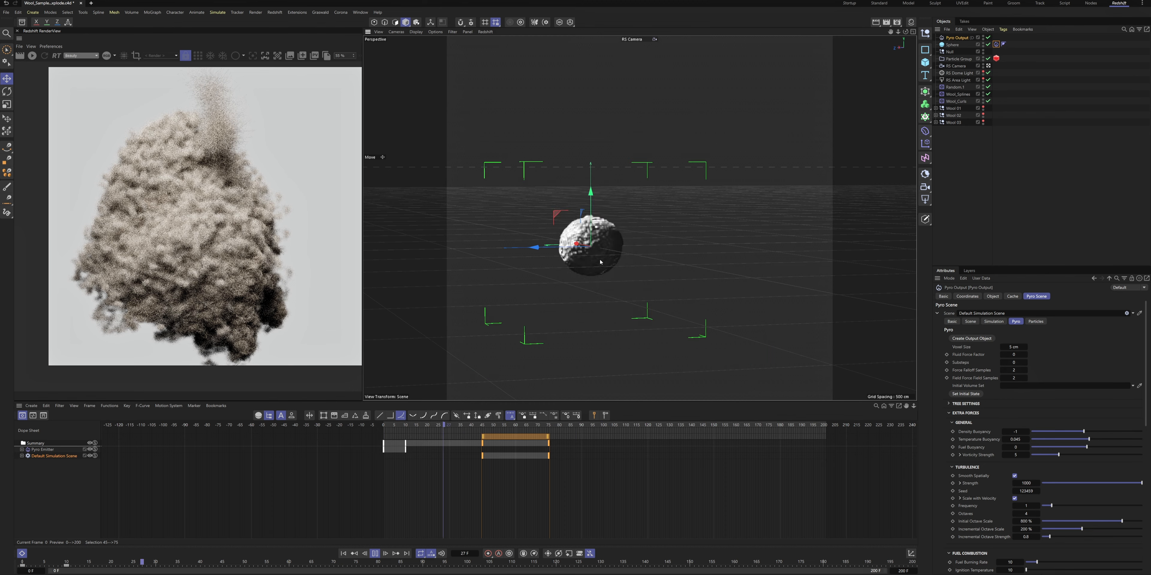
{"action": "left_click", "coordinate": [374, 554]}
Hide the sphere and replay the pyro simulation from the start
{"action": "left_click", "coordinate": [952, 45]}
{"action": "double_click", "coordinate": [983, 44]}
{"action": "left_click", "coordinate": [344, 554]}
{"action": "left_click", "coordinate": [375, 553]}
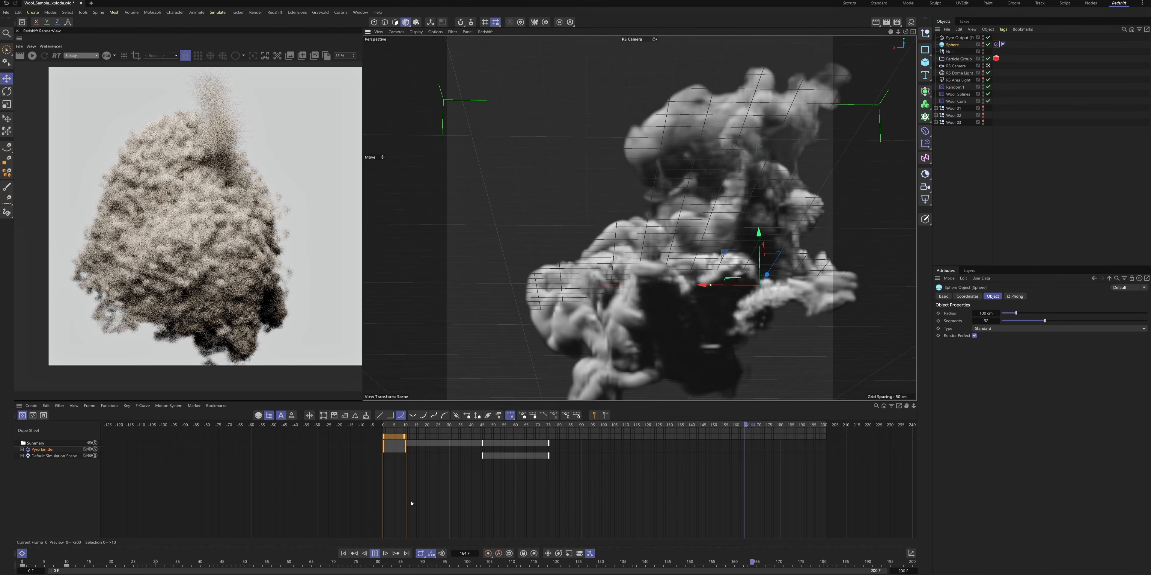
{"action": "left_click", "coordinate": [344, 553]}
Add a Mesh Emitter that uses the sphere as its geometry and set its particle speed to 1 cm
{"action": "left_click", "coordinate": [219, 13]}
{"action": "mouse_move", "coordinate": [237, 82]}
{"action": "left_click", "coordinate": [282, 95]}
{"action": "left_click_drag", "start_coordinate": [952, 59], "coordinate": [982, 314]}
{"action": "left_click", "coordinate": [375, 554]}
{"action": "left_click", "coordinate": [1020, 296]}
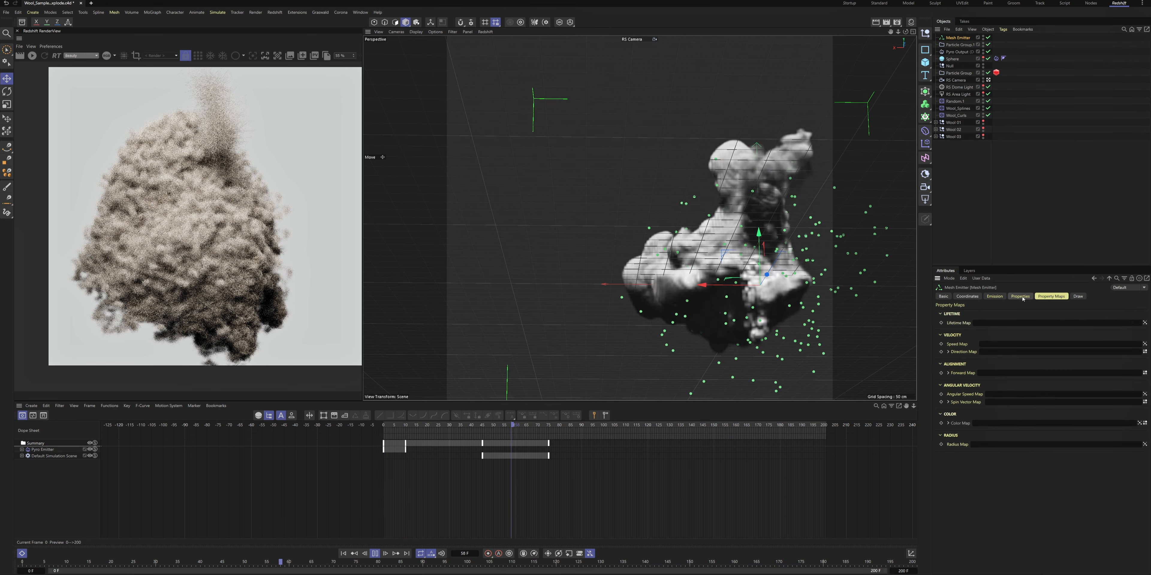
Add a Pyro Advect modifier and switch the mesh emitter to Shot emission with a count of 10000
{"action": "left_click", "coordinate": [218, 13]}
{"action": "mouse_move", "coordinate": [225, 91]}
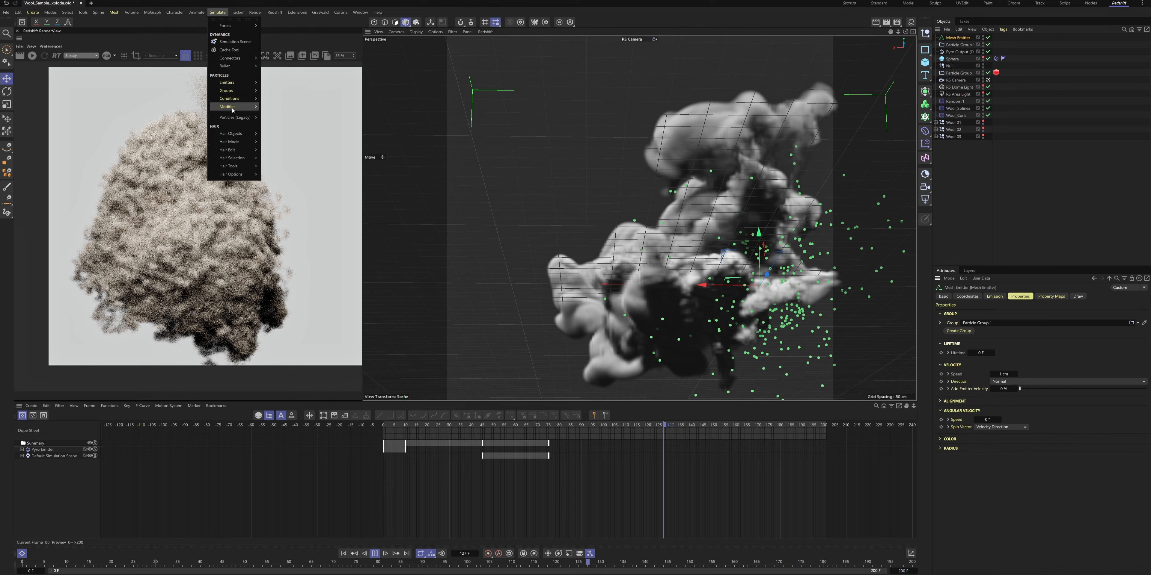
{"action": "left_click", "coordinate": [279, 235]}
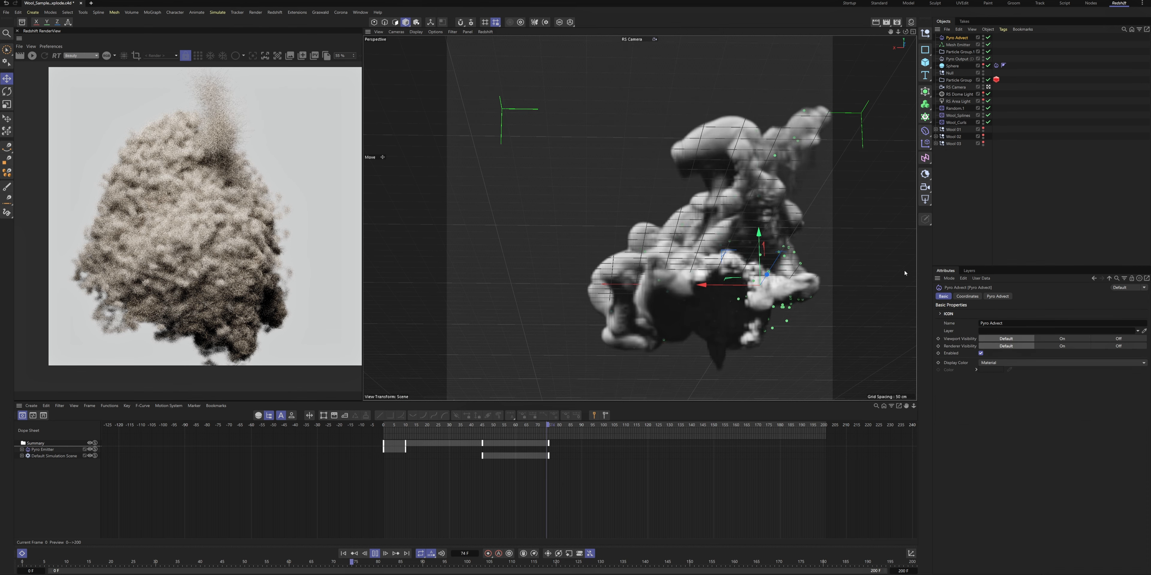
{"action": "left_click", "coordinate": [958, 45]}
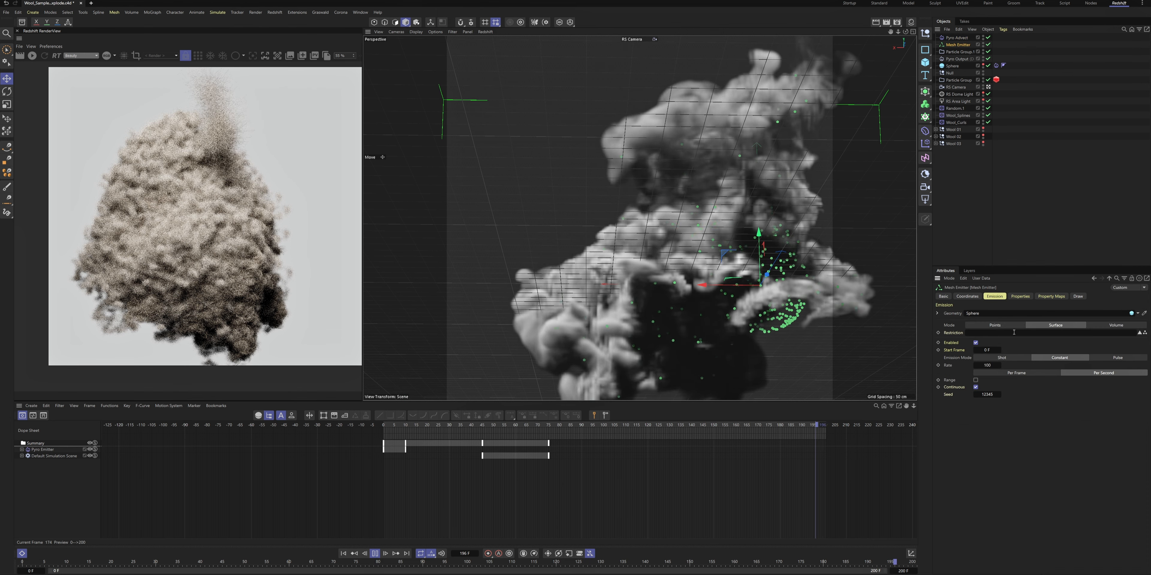
{"action": "left_click", "coordinate": [1001, 358]}
Add a Friction force to the particle simulation
{"action": "left_click", "coordinate": [217, 12]}
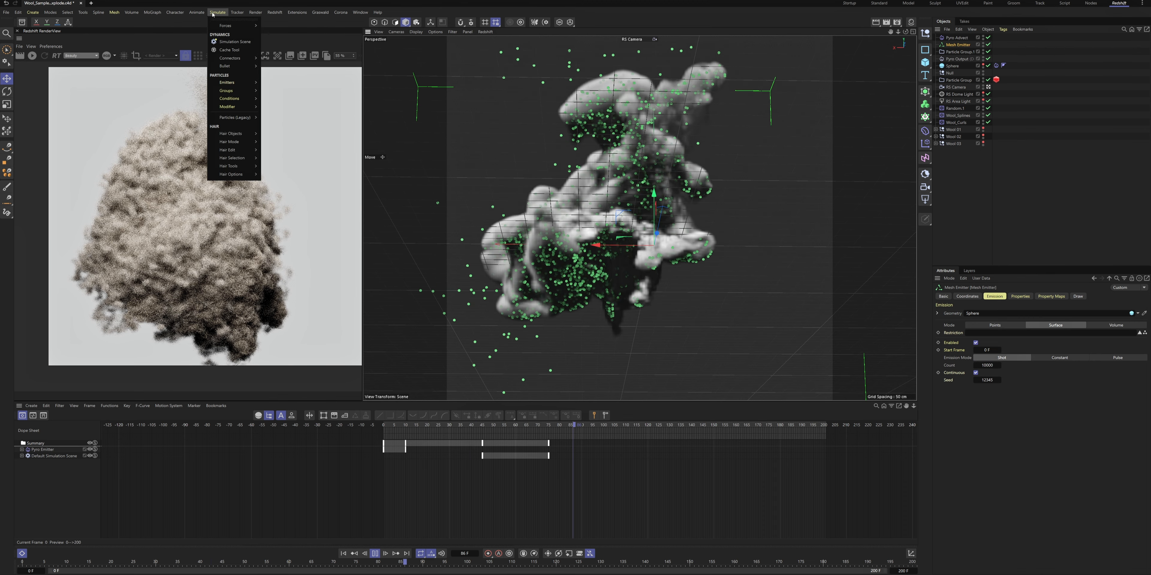
{"action": "left_click", "coordinate": [275, 60]}
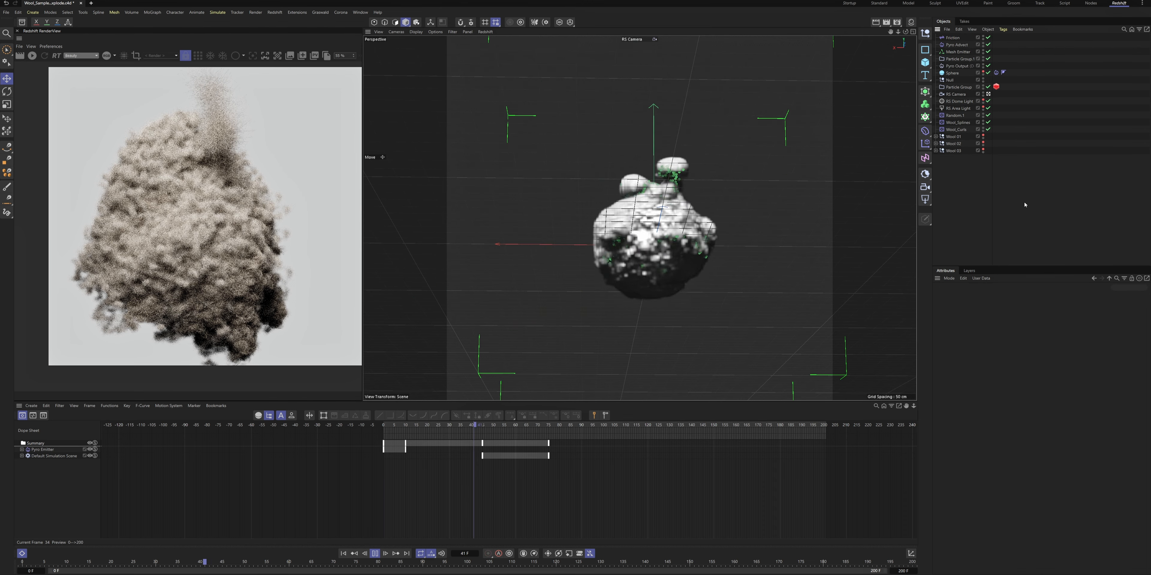
{"action": "left_click", "coordinate": [952, 73]}
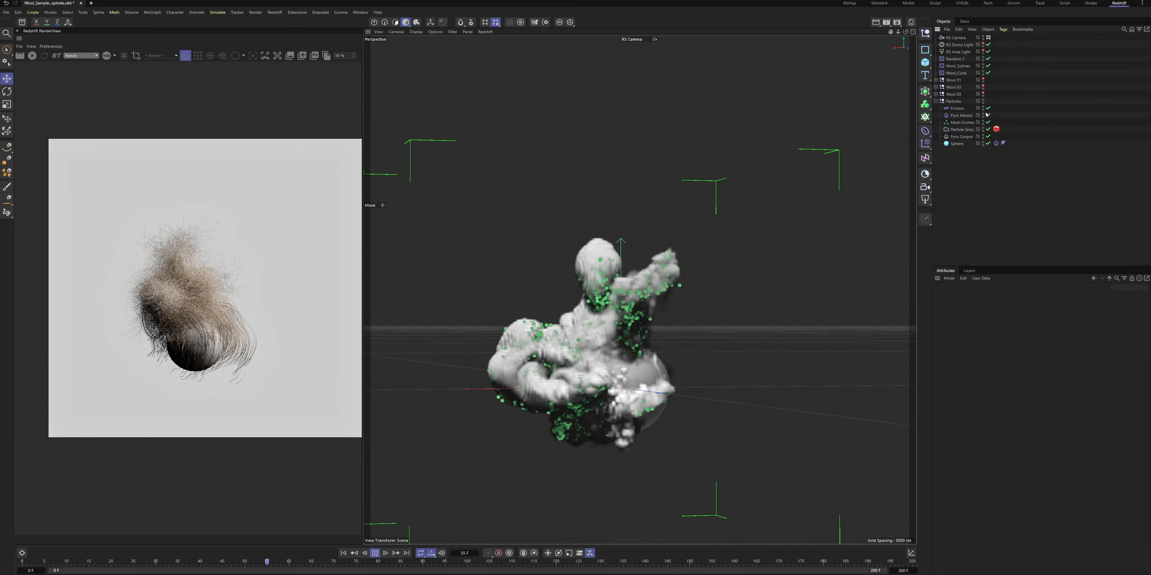
Set the scale multiplier of the particle group's custom Redshift objects to 0.1
{"action": "left_click_drag", "start_coordinate": [596, 292], "coordinate": [625, 322], "text": "alt"}
{"action": "right_click_drag", "start_coordinate": [625, 321], "coordinate": [637, 340], "text": "alt"}
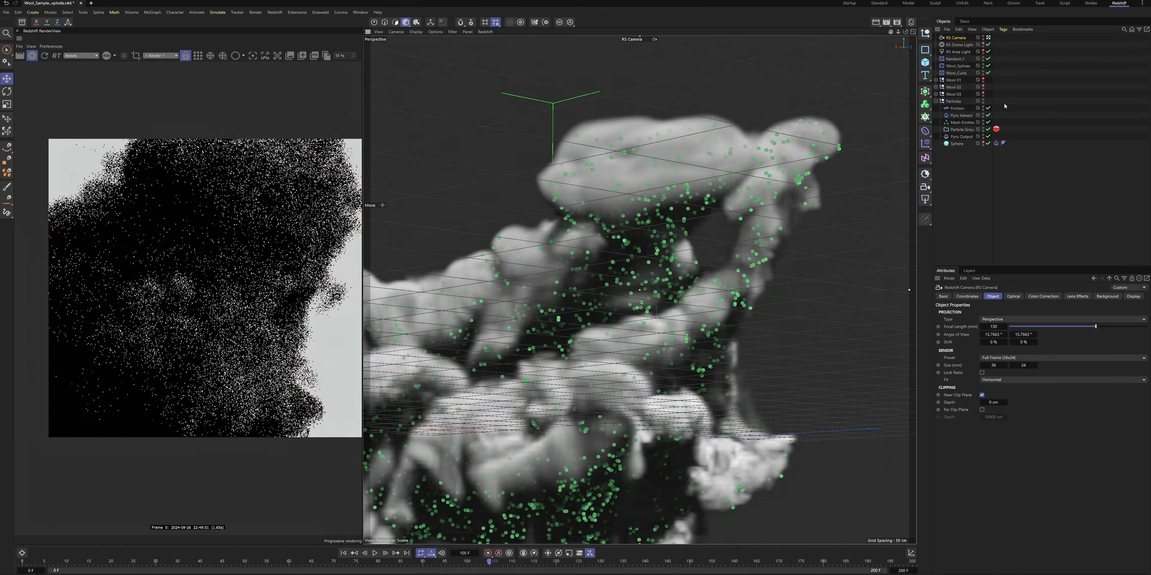
{"action": "middle_click_drag", "start_coordinate": [637, 340], "coordinate": [777, 321], "text": "alt"}
{"action": "left_click", "coordinate": [996, 130]}
{"action": "double_click", "coordinate": [1000, 568]}
{"action": "type", "text": "0.1"}
{"action": "key", "text": "Return"}
{"action": "right_click_drag", "start_coordinate": [778, 321], "coordinate": [750, 178], "text": "alt"}
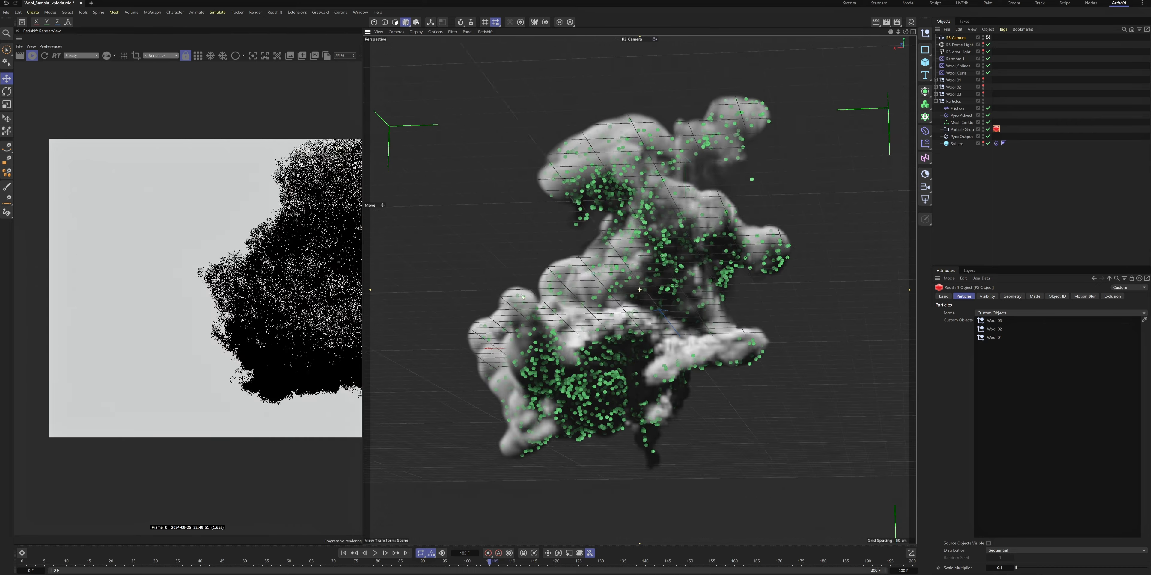
{"action": "middle_click_drag", "start_coordinate": [750, 178], "coordinate": [740, 179], "text": "alt"}
Set the mesh emitter's shot count to 100000 and replay the simulation
{"action": "left_click", "coordinate": [343, 553]}
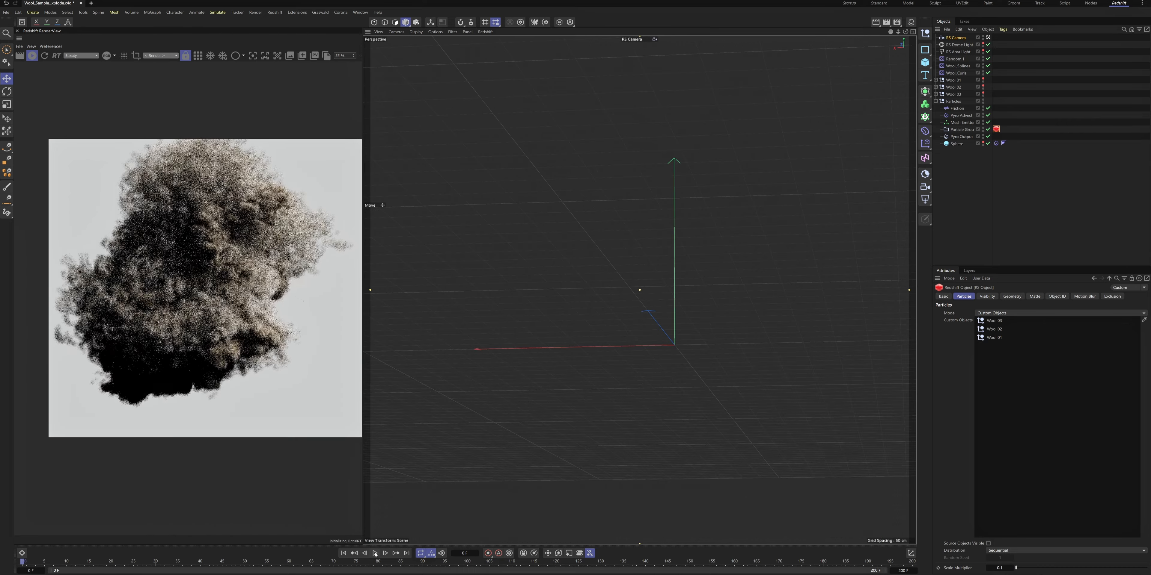
{"action": "left_click", "coordinate": [375, 554]}
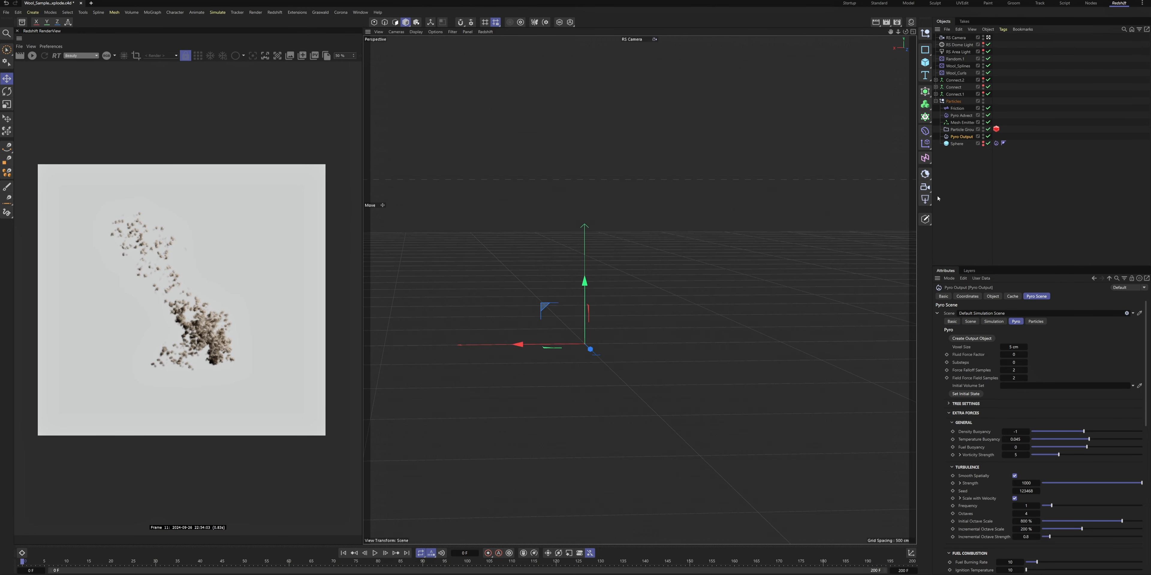
{"action": "scroll", "coordinate": [1009, 440], "scroll_direction": "down", "scroll_amount": 15}
{"action": "left_click", "coordinate": [961, 123]}
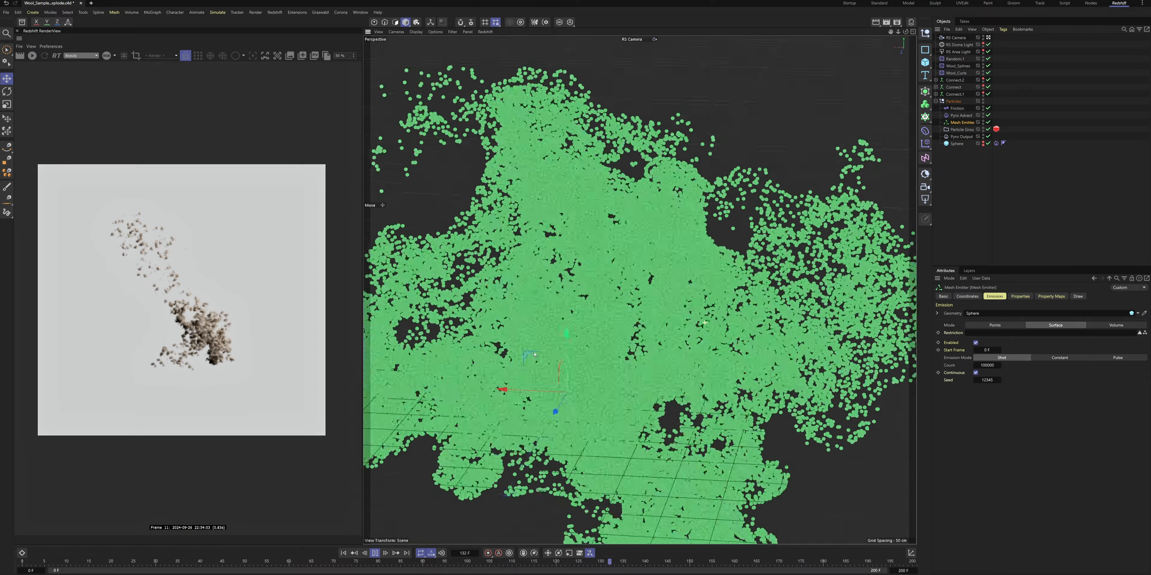
{"action": "left_click", "coordinate": [375, 553]}
Stretch the RS Camera's animation keys to span frames 30 to 119 and replay the camera move
{"action": "left_click_drag", "start_coordinate": [639, 290], "coordinate": [625, 377], "text": "alt"}
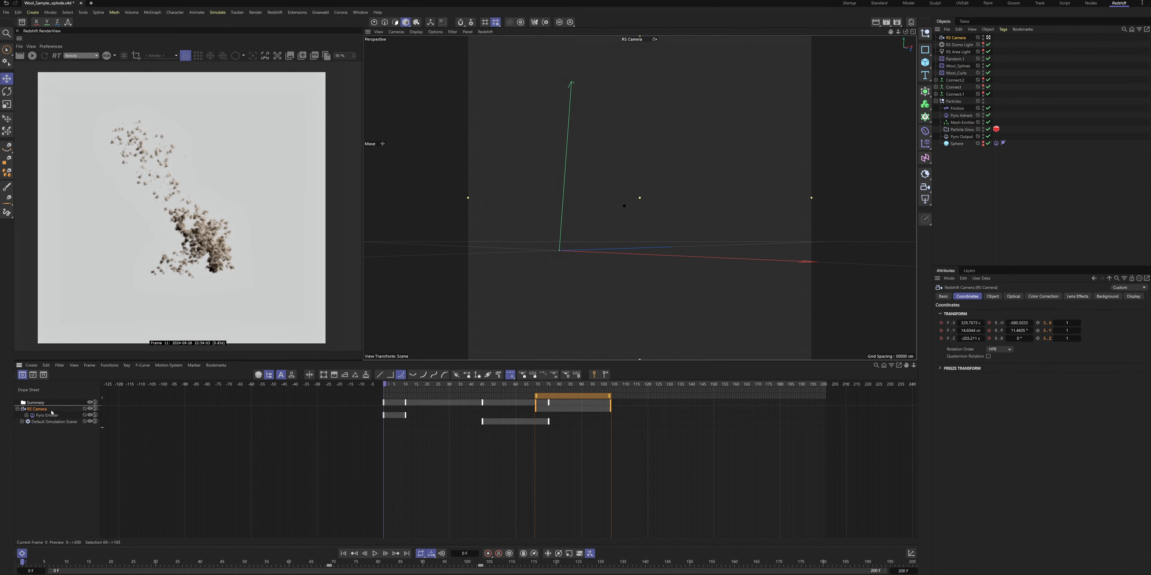
{"action": "left_click_drag", "start_coordinate": [522, 399], "coordinate": [646, 399]}
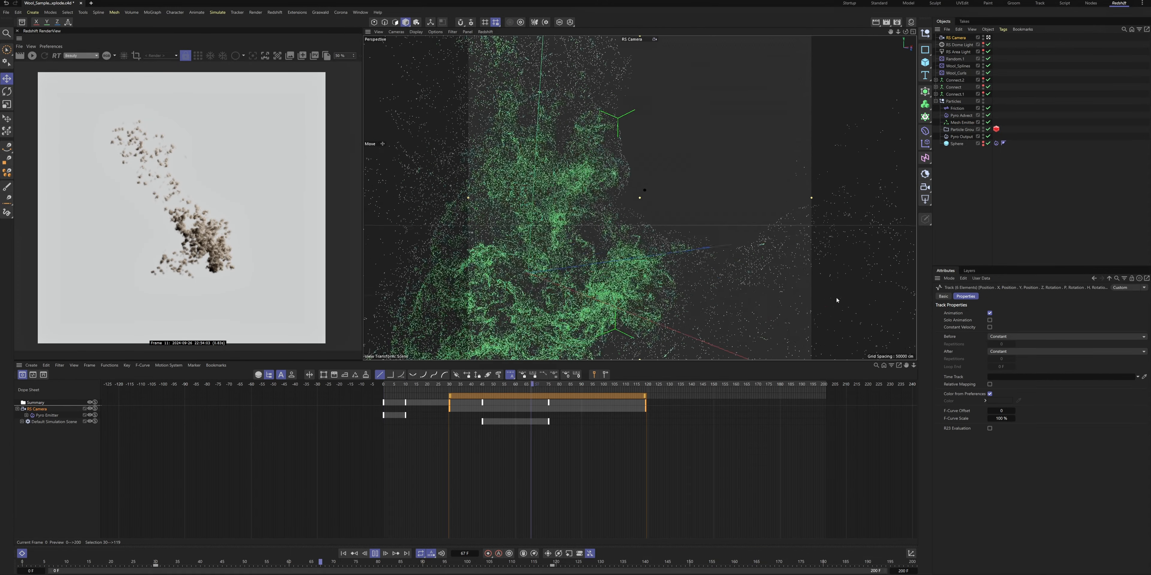
{"action": "left_click", "coordinate": [375, 554]}
{"action": "left_click", "coordinate": [156, 562]}
{"action": "left_click", "coordinate": [956, 37]}
{"action": "key", "text": "F8"}
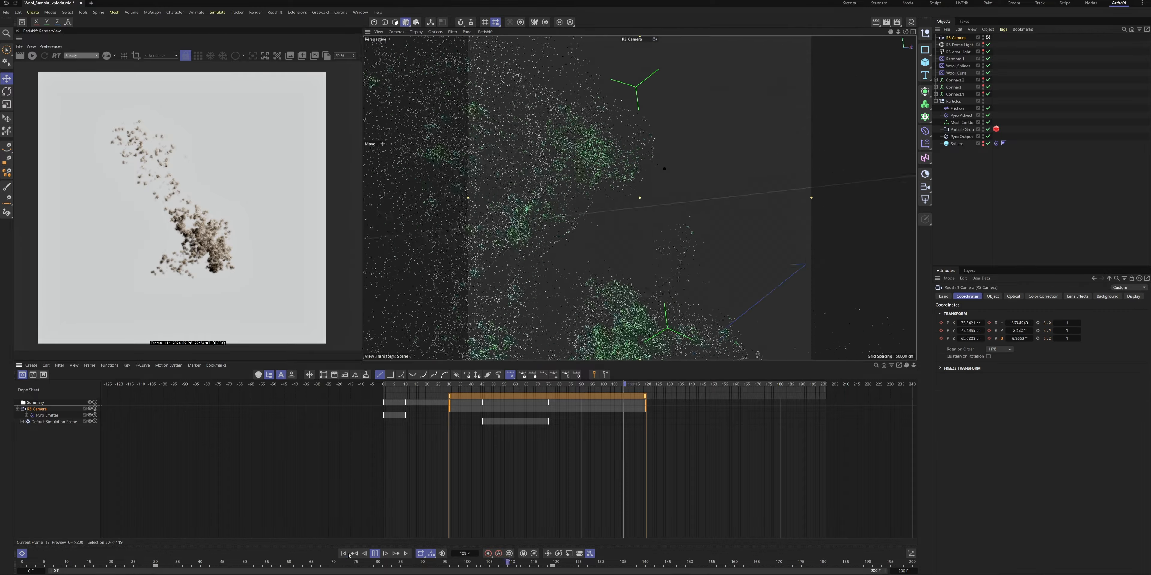
Shift the RS Camera's keys so they start at about frame 55 and play the animation
{"action": "left_click", "coordinate": [375, 554]}
{"action": "left_click_drag", "start_coordinate": [537, 396], "coordinate": [566, 396]}
{"action": "left_click", "coordinate": [375, 553]}
Start the Redshift preview render and set the particle objects' scale multiplier to 0.02
{"action": "left_click", "coordinate": [32, 55]}
{"action": "left_click", "coordinate": [996, 129]}
{"action": "left_click", "coordinate": [1003, 567]}
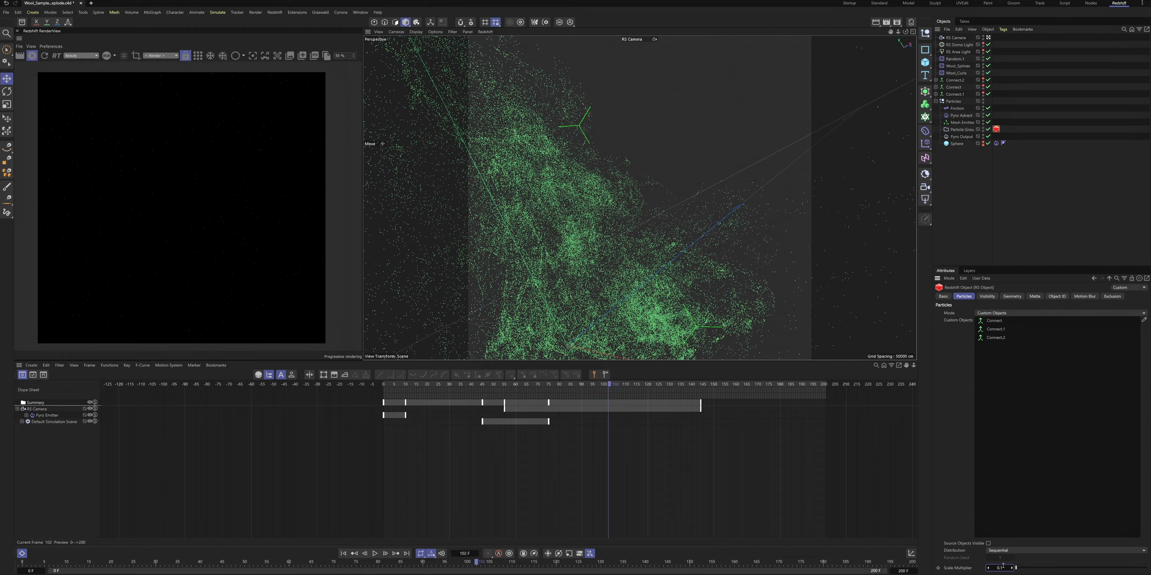
{"action": "type", "text": "0.02"}
{"action": "key", "text": "Return"}
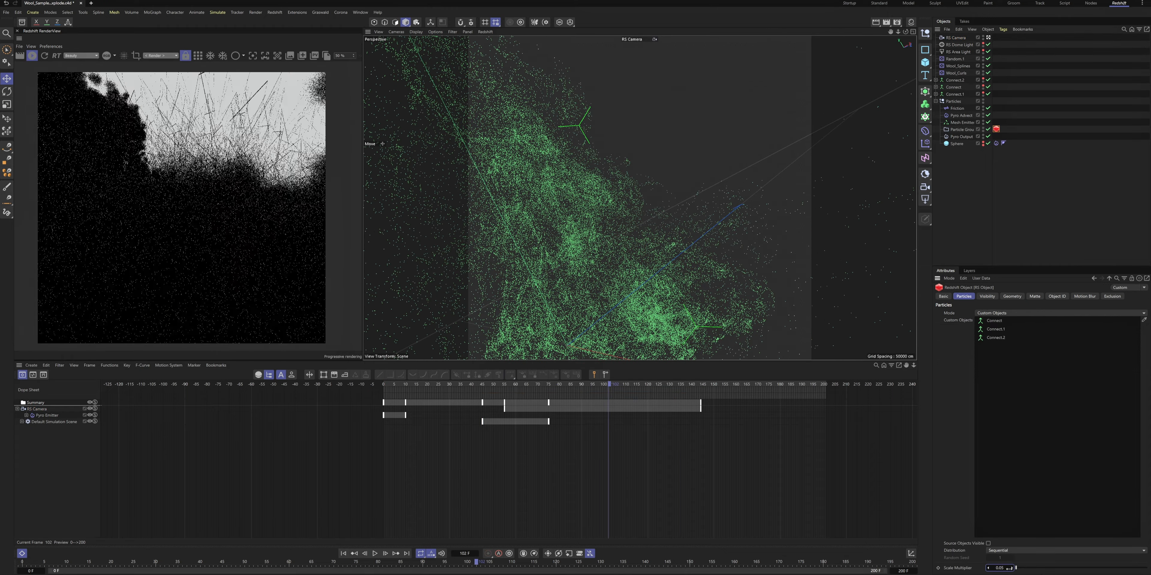
Switch the viewport to the default camera and rotate and reposition the RS Area Light above the particle cloud
{"action": "left_click", "coordinate": [988, 38]}
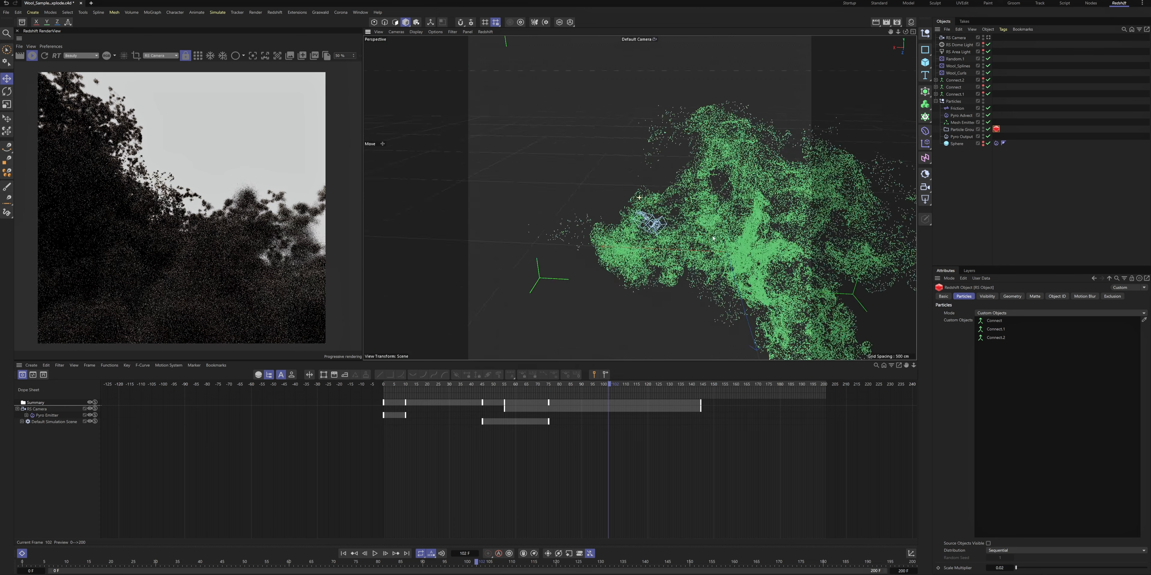
{"action": "left_click", "coordinate": [956, 52]}
{"action": "key", "text": "r"}
{"action": "left_click_drag", "start_coordinate": [671, 167], "coordinate": [580, 117]}
{"action": "key", "text": "e"}
{"action": "key", "text": "r"}
{"action": "left_click_drag", "start_coordinate": [606, 162], "coordinate": [562, 254]}
{"action": "key", "text": "t"}
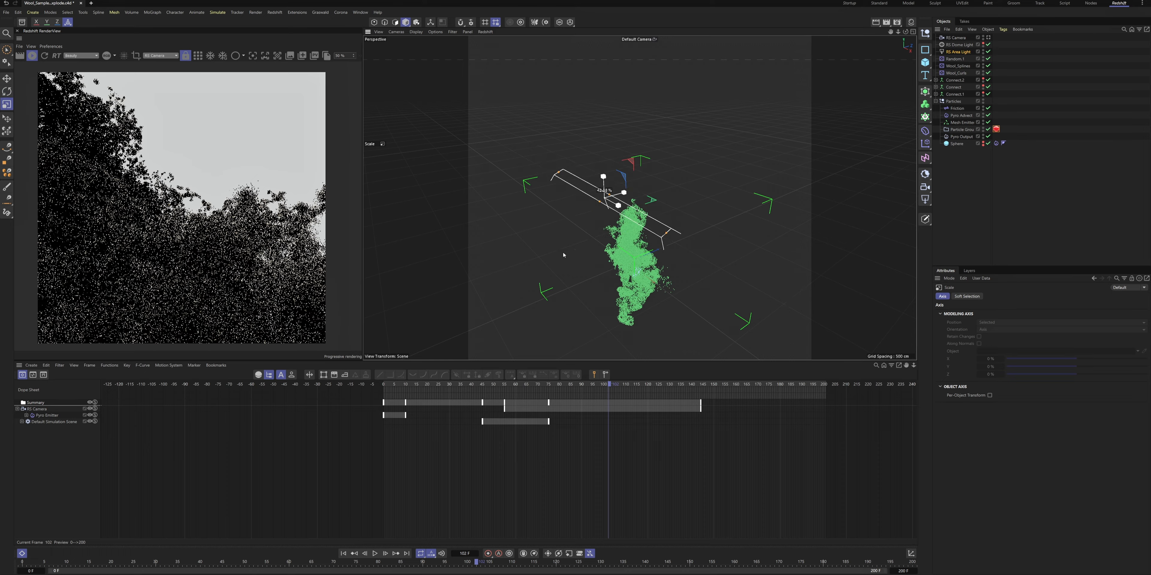
Lower one of the RS Area Light's object property values
{"action": "left_click", "coordinate": [958, 52]}
{"action": "left_click", "coordinate": [992, 296]}
{"action": "left_click_drag", "start_coordinate": [1085, 460], "coordinate": [1053, 460]}
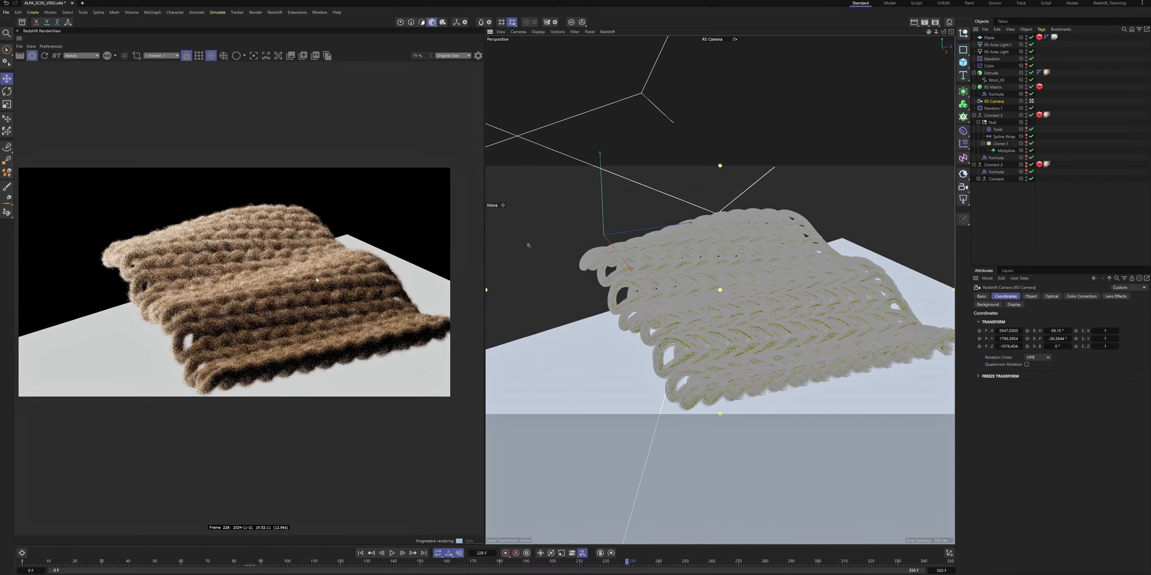
Set the clone count of Cloner.2 in the knitted fabric setup to 25
{"action": "left_click", "coordinate": [1001, 144]}
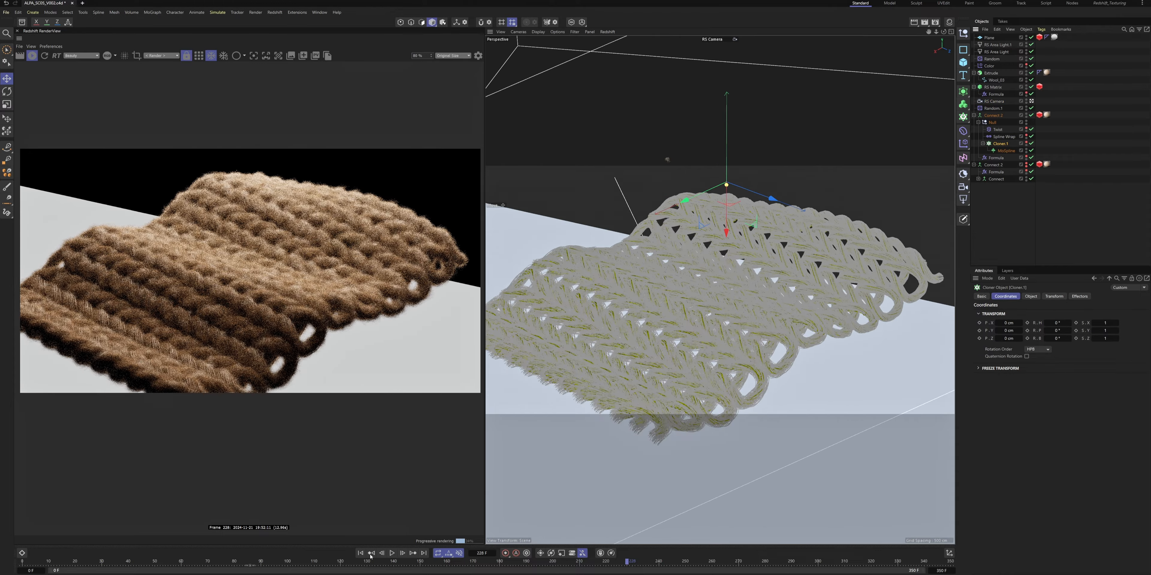
{"action": "left_click", "coordinate": [1031, 297]}
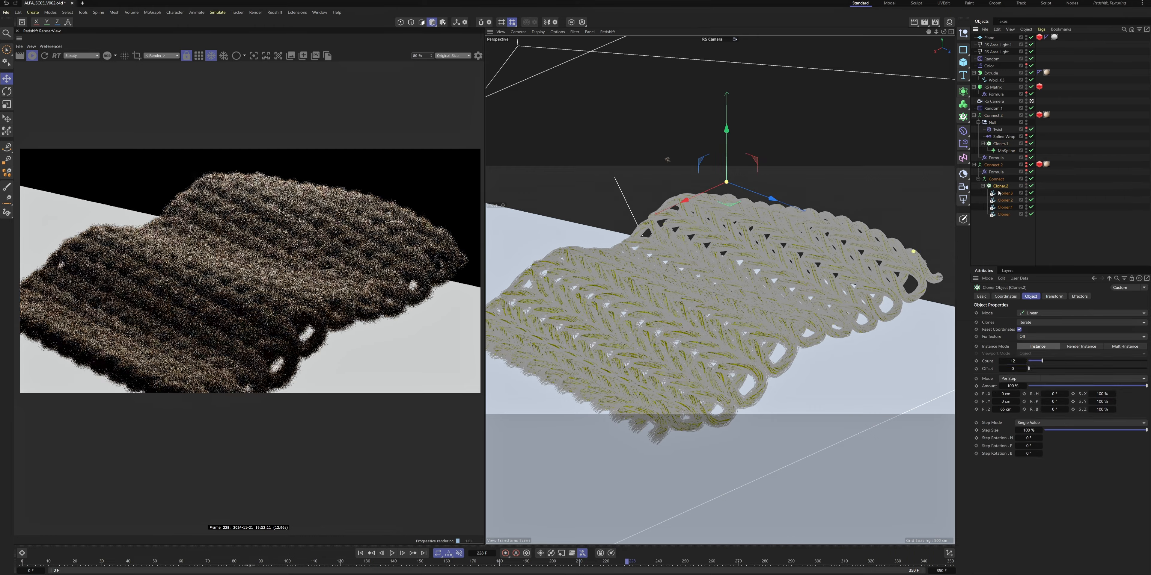
{"action": "type", "text": "25"}
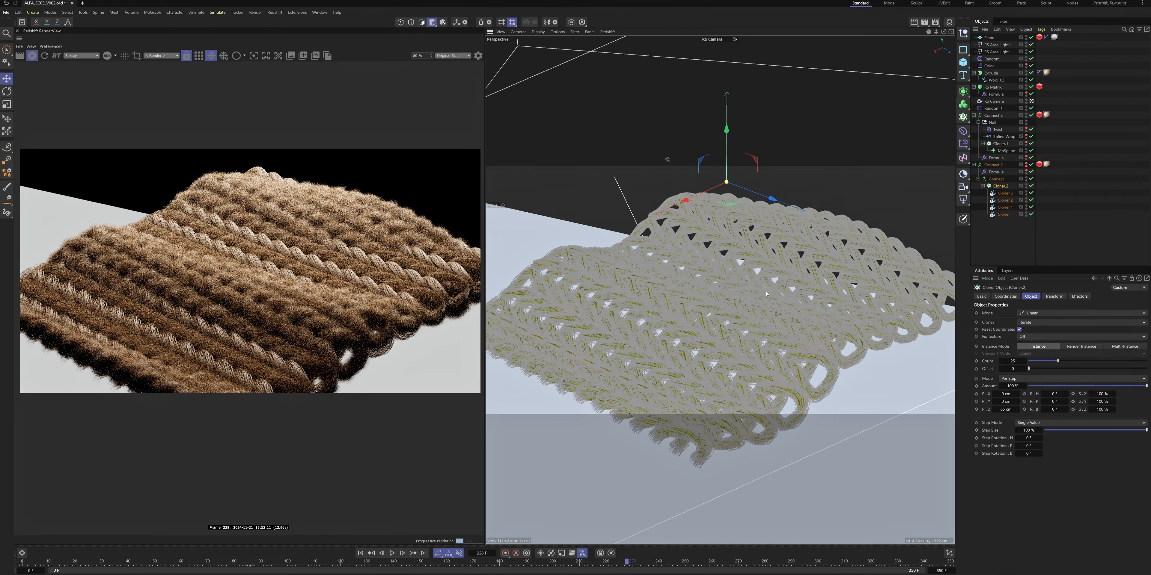
{"action": "key", "text": "Return"}
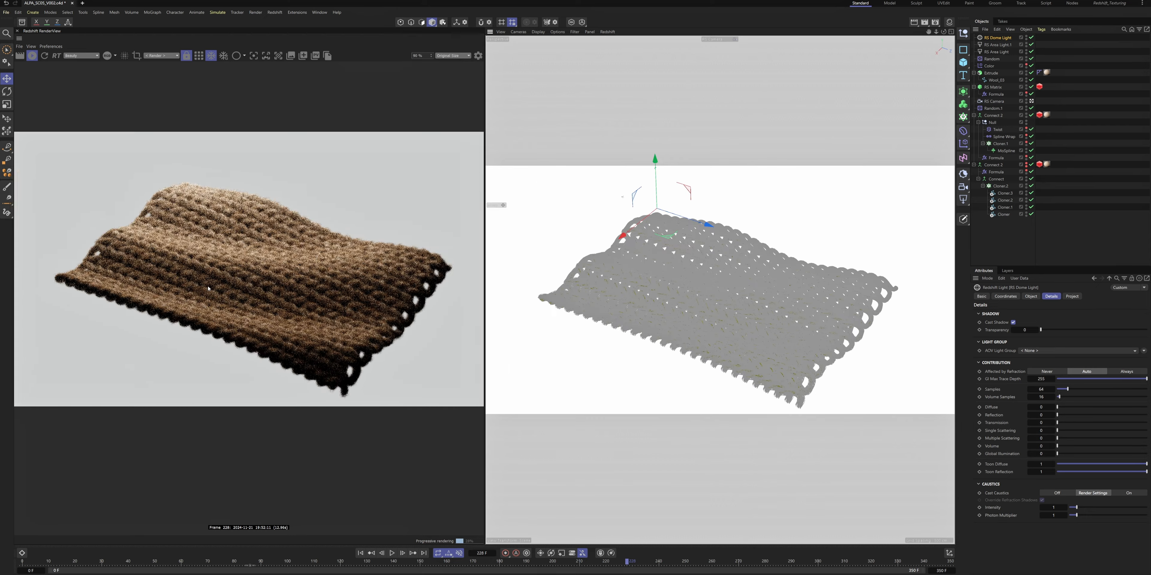
Examine the knitted fabric in the render preview and at earlier frames of the knitting animation
{"action": "scroll", "coordinate": [208, 288], "scroll_direction": "up", "scroll_amount": 6}
{"action": "scroll", "coordinate": [197, 268], "scroll_direction": "down", "scroll_amount": 5}
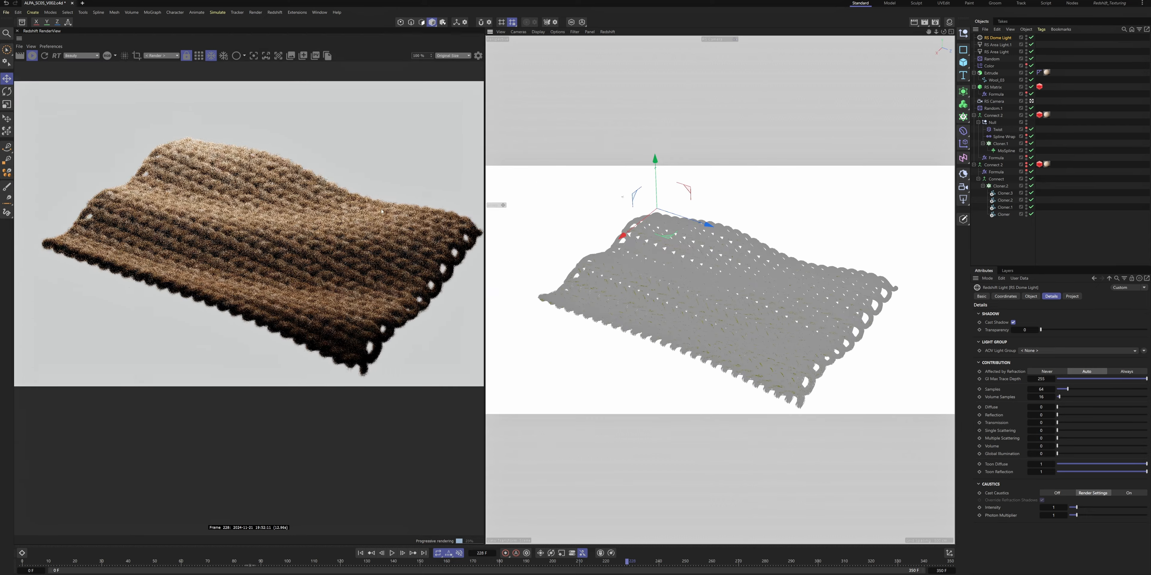
{"action": "left_click", "coordinate": [993, 101]}
{"action": "left_click", "coordinate": [1005, 242]}
{"action": "left_click_drag", "start_coordinate": [179, 557], "coordinate": [190, 562]}
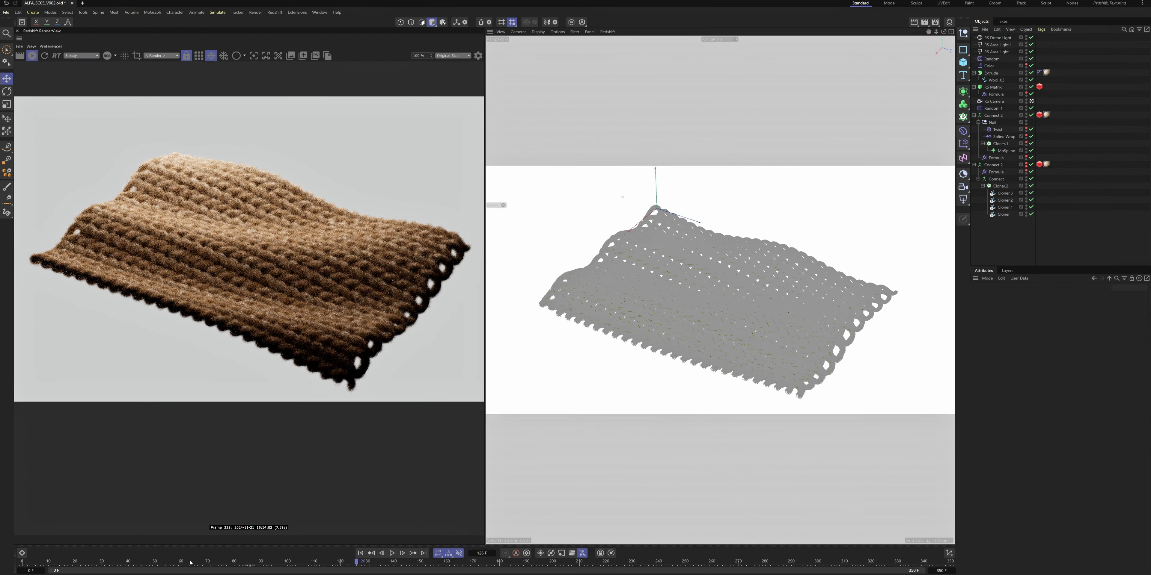
{"action": "left_click", "coordinate": [183, 563]}
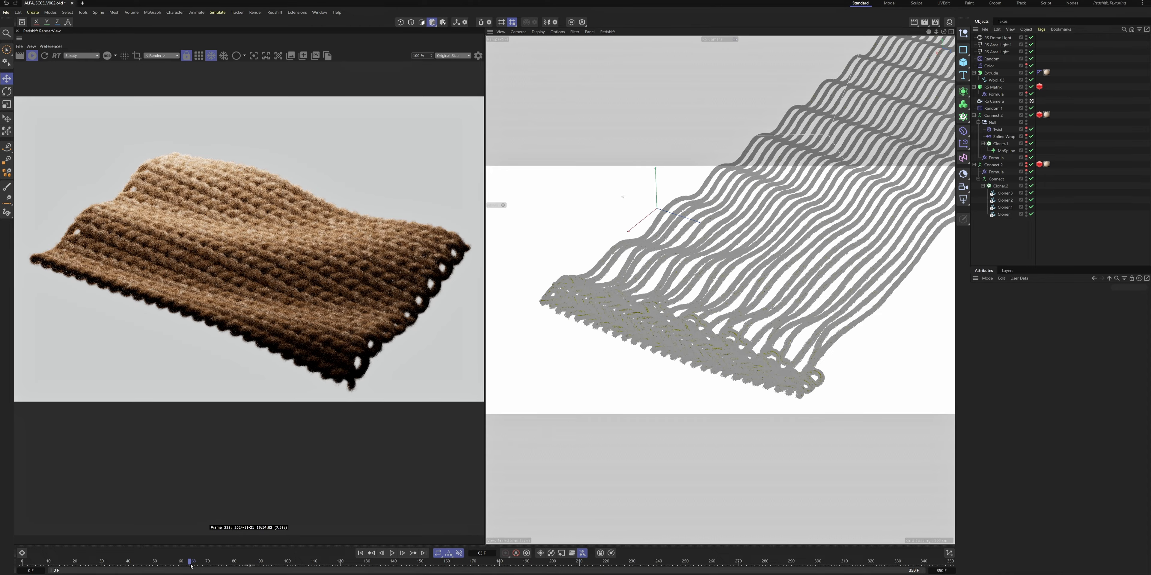
{"action": "left_click_drag", "start_coordinate": [936, 32], "coordinate": [996, 31]}
{"action": "scroll", "coordinate": [231, 264], "scroll_direction": "down", "scroll_amount": 2}
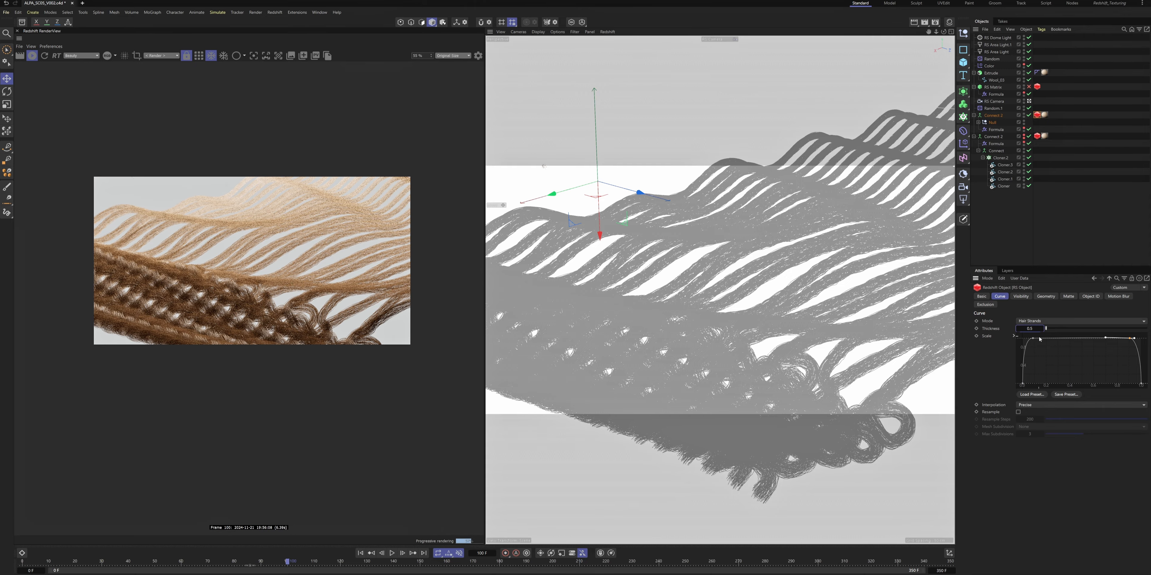
Go to frame 150 and reframe the view on the loose yarn strands and the knit edge
{"action": "left_click_drag", "start_coordinate": [777, 562], "coordinate": [422, 570]}
{"action": "scroll", "coordinate": [647, 331], "scroll_direction": "down", "scroll_amount": 4}
{"action": "left_click", "coordinate": [647, 330]}
{"action": "left_click_drag", "start_coordinate": [580, 331], "coordinate": [733, 297], "text": "alt"}
{"action": "left_click_drag", "start_coordinate": [733, 297], "coordinate": [740, 304], "text": "alt"}
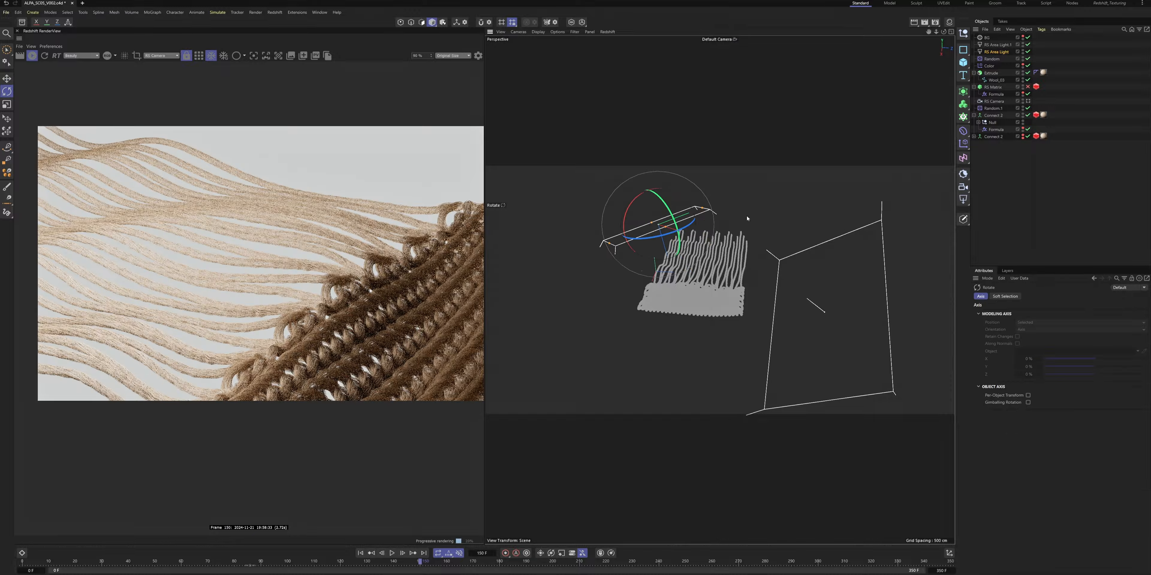
Lower an RS Area Light setting, then move and rotate the light so it sits level above the yarn strands
{"action": "left_click_drag", "start_coordinate": [1146, 460], "coordinate": [1083, 464]}
{"action": "key", "text": "e"}
{"action": "mouse_move", "coordinate": [701, 236]}
{"action": "left_mouse_down"}
{"action": "mouse_move", "coordinate": [745, 250]}
{"action": "mouse_move", "coordinate": [713, 239]}
{"action": "left_mouse_up"}
{"action": "key", "text": "r"}
{"action": "left_click_drag", "start_coordinate": [642, 237], "coordinate": [646, 217]}
{"action": "key", "text": "e"}
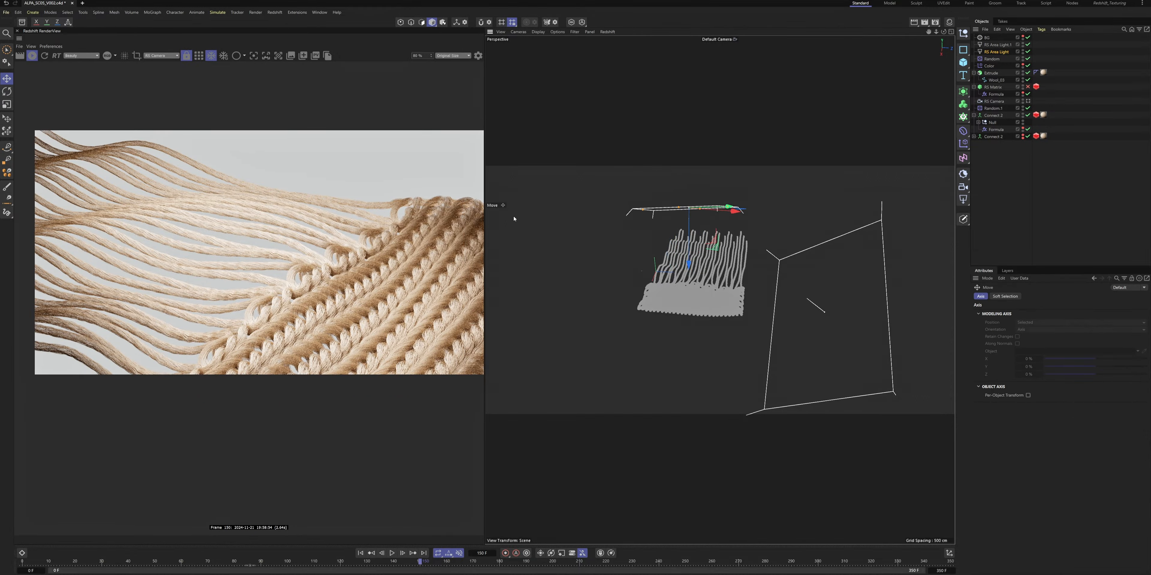
Widen the render preview, view the scene through RS Camera, and pick its focus distance on the yarn in the preview
{"action": "left_click_drag", "start_coordinate": [484, 215], "coordinate": [519, 215]}
{"action": "left_click", "coordinate": [1028, 101]}
{"action": "left_click", "coordinate": [994, 101]}
{"action": "middle_click_drag", "start_coordinate": [777, 268], "coordinate": [793, 243], "text": "alt"}
{"action": "left_click", "coordinate": [1037, 203]}
{"action": "left_click", "coordinate": [994, 102]}
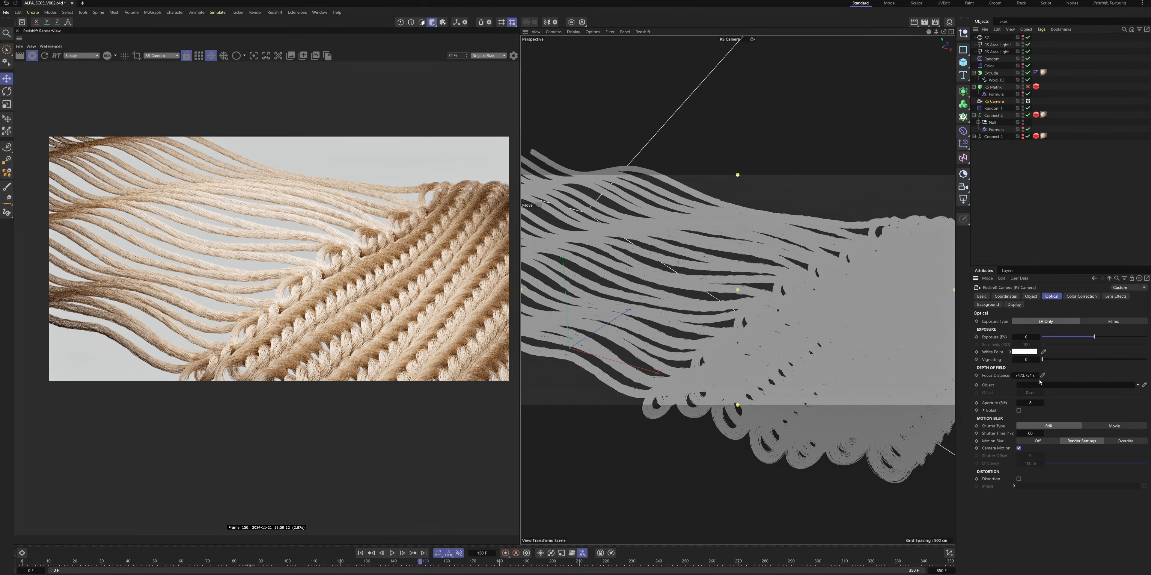
{"action": "left_click", "coordinate": [696, 273]}
Enable bokeh on the RS Camera and set its aperture to 0.06 for shallow depth of field
{"action": "left_click", "coordinate": [1019, 410]}
{"action": "double_click", "coordinate": [1035, 404]}
{"action": "type", "text": "0.11"}
{"action": "key", "text": "Return"}
{"action": "double_click", "coordinate": [1035, 404]}
{"action": "type", "text": "0.06"}
{"action": "key", "text": "Return"}
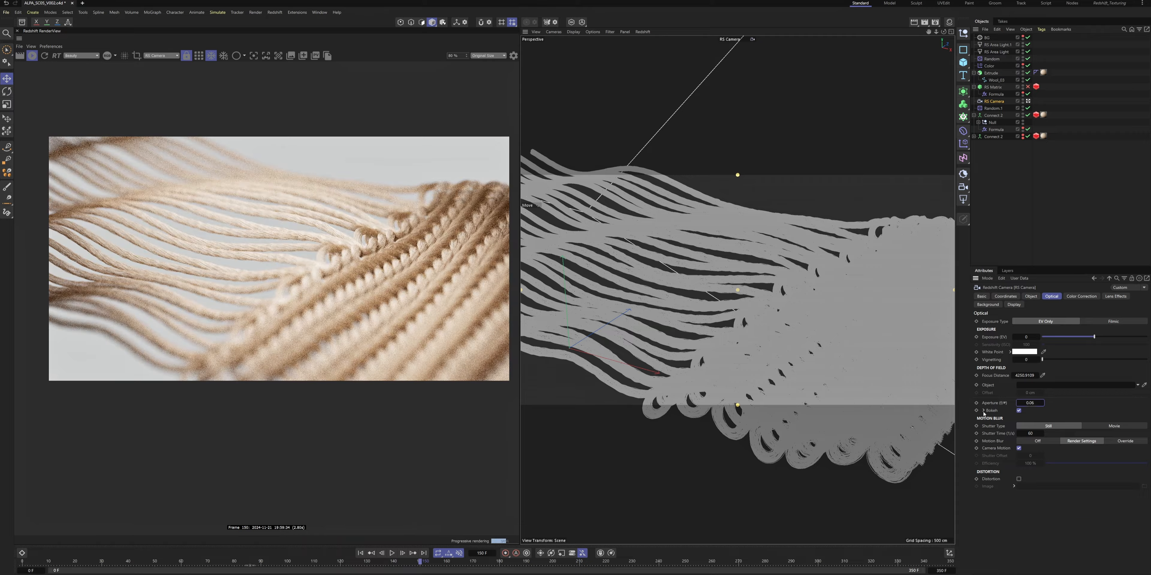
Expand the RS Camera's bokeh settings and adjust the bokeh shape, entering 0.48 and 5
{"action": "left_click", "coordinate": [983, 411]}
{"action": "double_click", "coordinate": [1039, 426]}
{"action": "type", "text": "0.48"}
{"action": "key", "text": "Return"}
{"action": "left_click_drag", "start_coordinate": [1044, 426], "coordinate": [1046, 431]}
{"action": "type", "text": "5"}
{"action": "key", "text": "Return"}
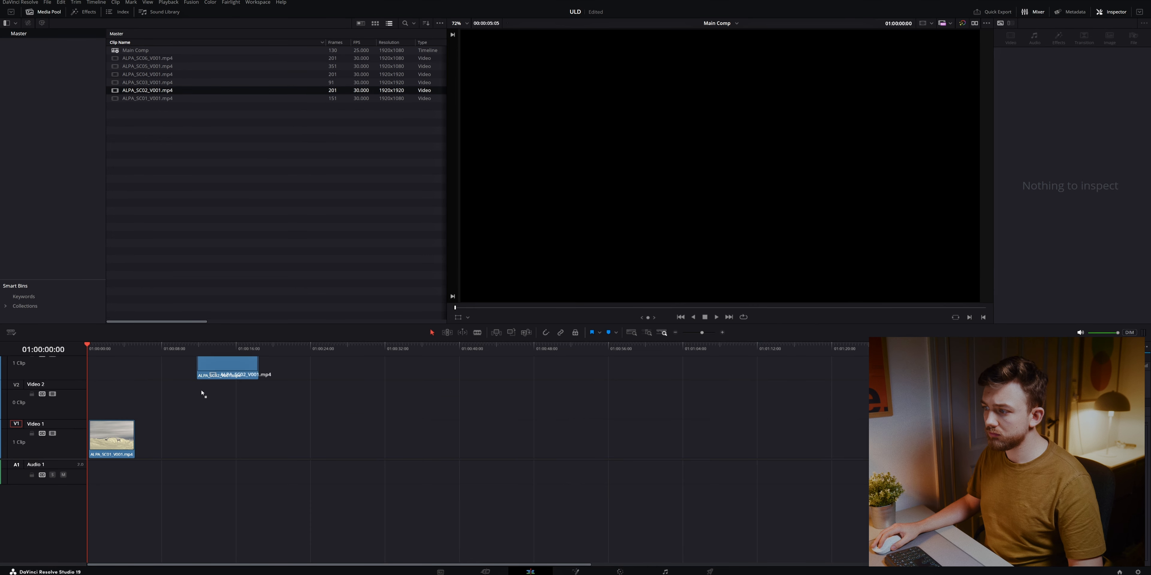
Switch to DaVinci Resolve and place the ALPA_SC03 and ALPA_SC05 clips in the Main Comp timeline
{"action": "left_click_drag", "start_coordinate": [202, 394], "coordinate": [187, 438]}
{"action": "left_click_drag", "start_coordinate": [147, 83], "coordinate": [312, 438]}
{"action": "left_click_drag", "start_coordinate": [148, 66], "coordinate": [503, 438]}
{"action": "left_click_drag", "start_coordinate": [110, 438], "coordinate": [107, 438]}
{"action": "key", "text": "space"}
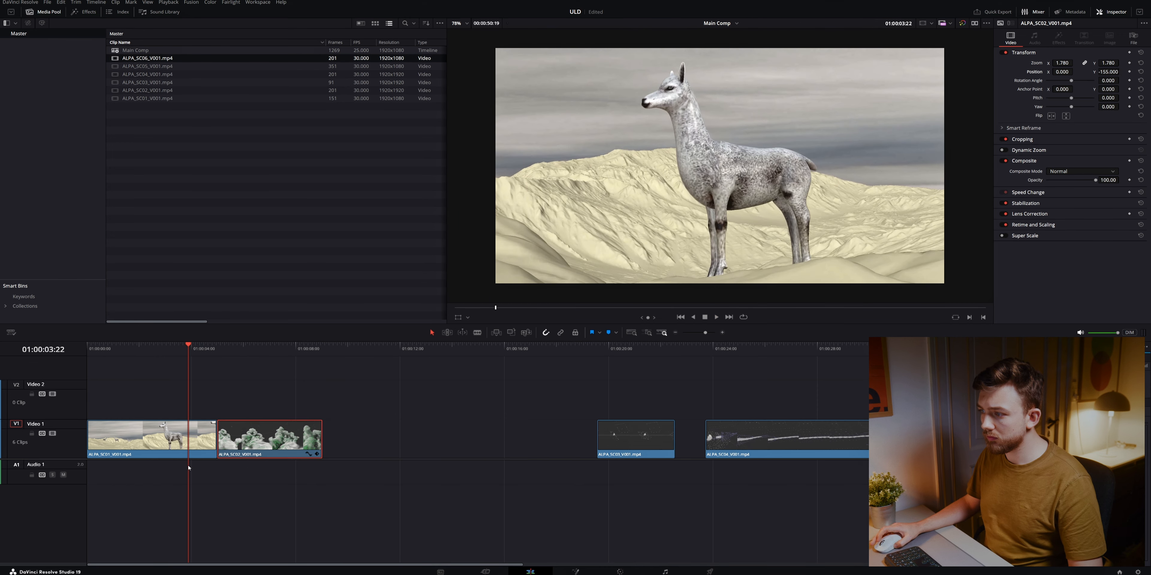
Show the retime controls and retime speed curve of ALPA_SC01, and add a speed keyframe at 01:00:03:22
{"action": "right_click", "coordinate": [199, 443]}
{"action": "left_click", "coordinate": [223, 329]}
{"action": "right_click", "coordinate": [196, 389]}
{"action": "left_click", "coordinate": [223, 339]}
{"action": "left_click", "coordinate": [188, 457]}
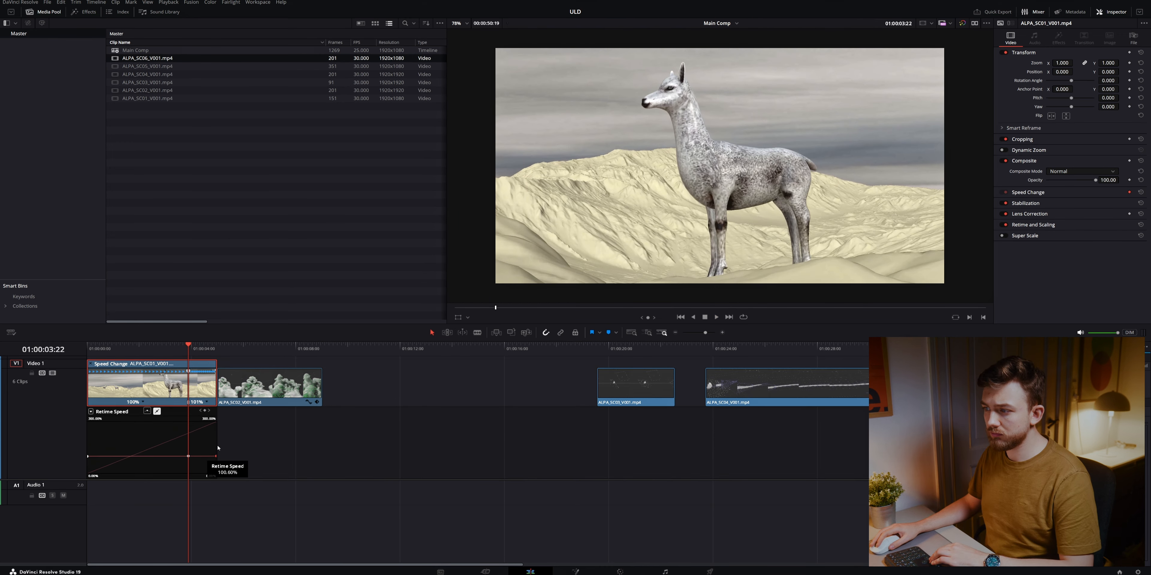
Smooth ALPA_SC01's speed keyframe, raise the end of its retime curve into a speed ramp, and play back the result
{"action": "left_click", "coordinate": [188, 452]}
{"action": "left_click", "coordinate": [142, 411]}
{"action": "key", "text": "space"}
{"action": "left_click", "coordinate": [156, 346]}
{"action": "left_click", "coordinate": [156, 346]}
{"action": "left_click_drag", "start_coordinate": [198, 447], "coordinate": [199, 439]}
{"action": "left_click", "coordinate": [155, 347]}
{"action": "left_click", "coordinate": [156, 346]}
{"action": "key", "text": "space"}
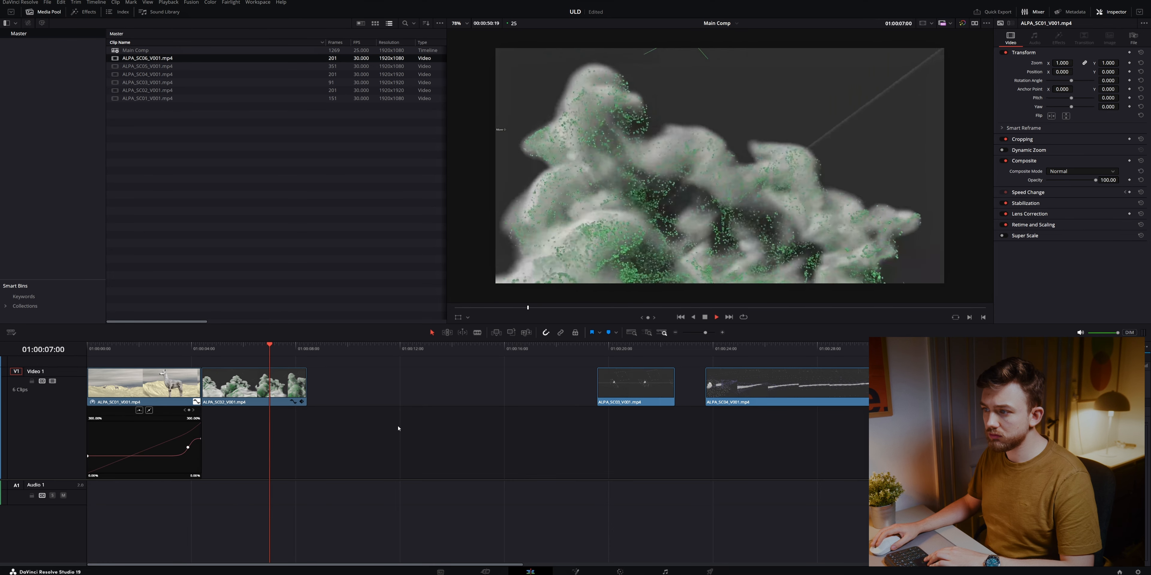
Move ALPA_SC03 directly behind ALPA_SC02 and ALPA_SC04 directly behind ALPA_SC03 to close the timeline gaps
{"action": "left_click_drag", "start_coordinate": [620, 391], "coordinate": [344, 391]}
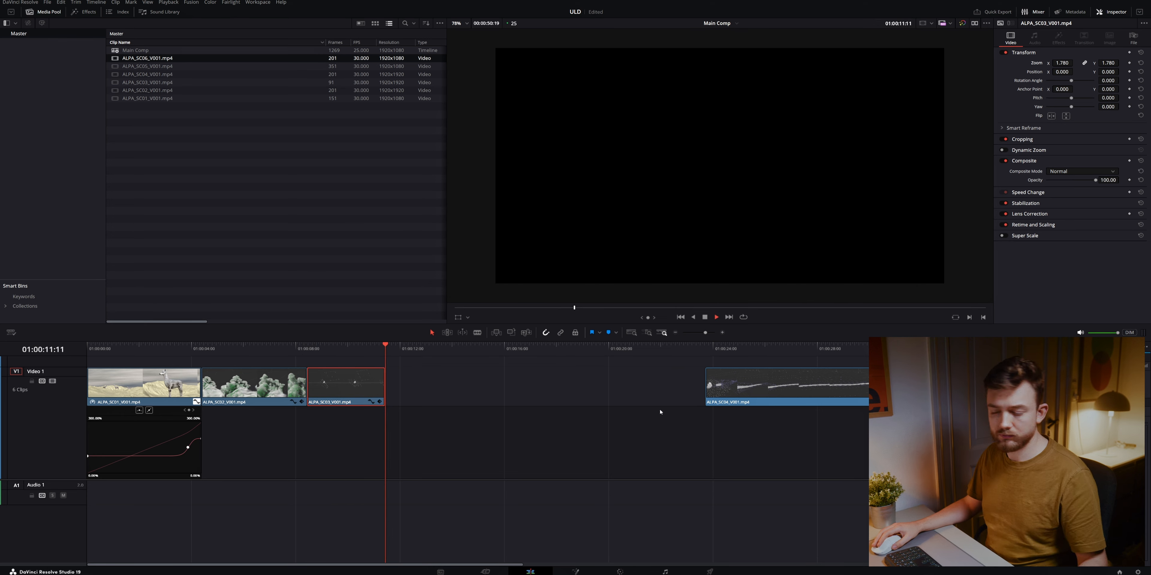
{"action": "left_click_drag", "start_coordinate": [735, 388], "coordinate": [415, 388]}
{"action": "left_click", "coordinate": [356, 351]}
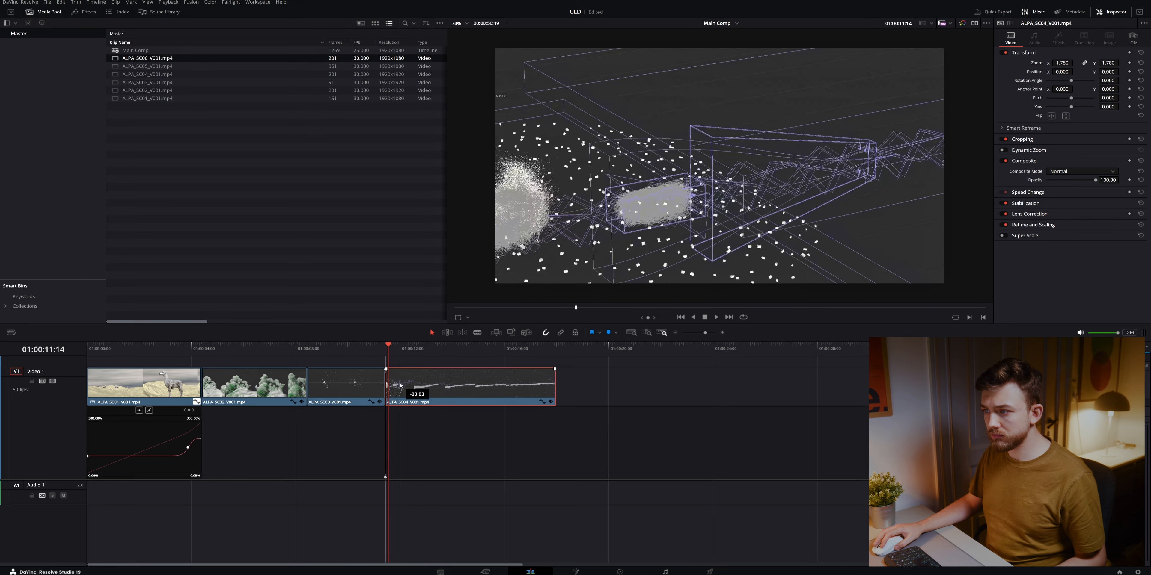
Play back ALPA_SC04 and shorten the clip by trimming its end
{"action": "left_click", "coordinate": [625, 386]}
{"action": "key", "text": "space"}
{"action": "left_click_drag", "start_coordinate": [555, 386], "coordinate": [503, 386]}
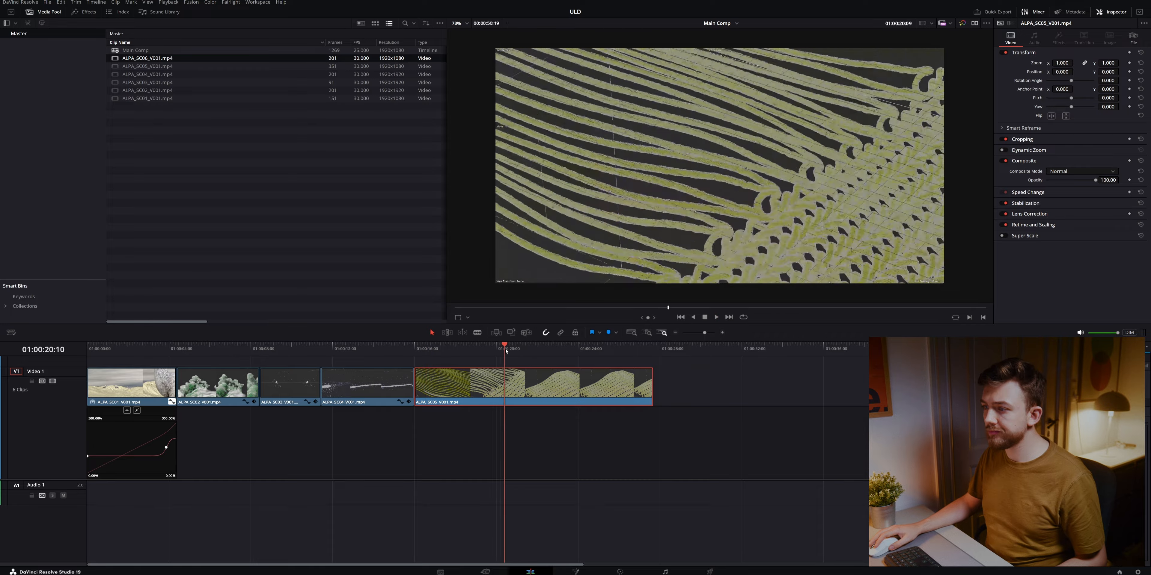
Play back ALPA_SC05 to find the cut and trim the clip shorter
{"action": "key", "text": "space"}
{"action": "left_click_drag", "start_coordinate": [472, 350], "coordinate": [466, 350]}
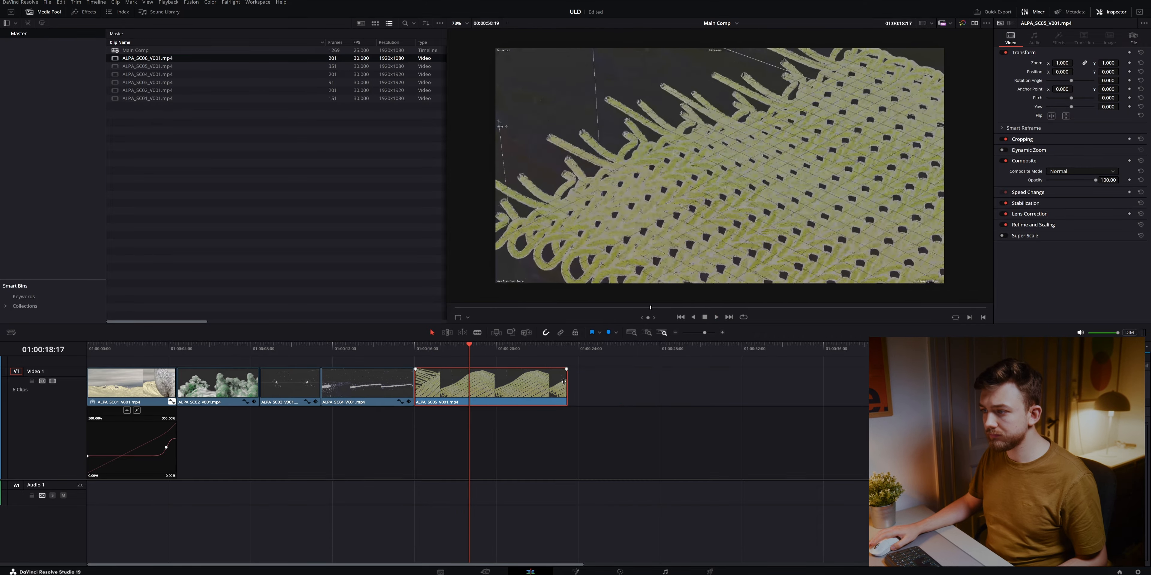
{"action": "left_click_drag", "start_coordinate": [567, 385], "coordinate": [468, 385]}
Trim the cut between ALPA_SC04 and ALPA_SC05, check it in playback, and move ALPA_SC06 directly behind ALPA_SC05
{"action": "left_click_drag", "start_coordinate": [417, 350], "coordinate": [310, 351]}
{"action": "key", "text": "space"}
{"action": "mouse_move", "coordinate": [413, 382]}
{"action": "left_mouse_down"}
{"action": "mouse_move", "coordinate": [385, 382]}
{"action": "mouse_move", "coordinate": [405, 384]}
{"action": "left_mouse_up"}
{"action": "left_click", "coordinate": [336, 352]}
{"action": "key", "text": "space"}
{"action": "left_click", "coordinate": [317, 349]}
{"action": "key", "text": "space"}
{"action": "left_click_drag", "start_coordinate": [1038, 385], "coordinate": [490, 386]}
Play back the cuts around ALPA_SC05 and ALPA_SC06, and review the edit from the start of the timeline
{"action": "left_click", "coordinate": [438, 349]}
{"action": "key", "text": "space"}
{"action": "left_click", "coordinate": [379, 349]}
{"action": "key", "text": "space"}
{"action": "left_click", "coordinate": [432, 350]}
{"action": "key", "text": "space"}
{"action": "key", "text": "space"}
{"action": "left_click", "coordinate": [416, 350]}
{"action": "key", "text": "space"}
{"action": "key", "text": "space"}
{"action": "left_click_drag", "start_coordinate": [107, 351], "coordinate": [31, 358]}
{"action": "key", "text": "space"}
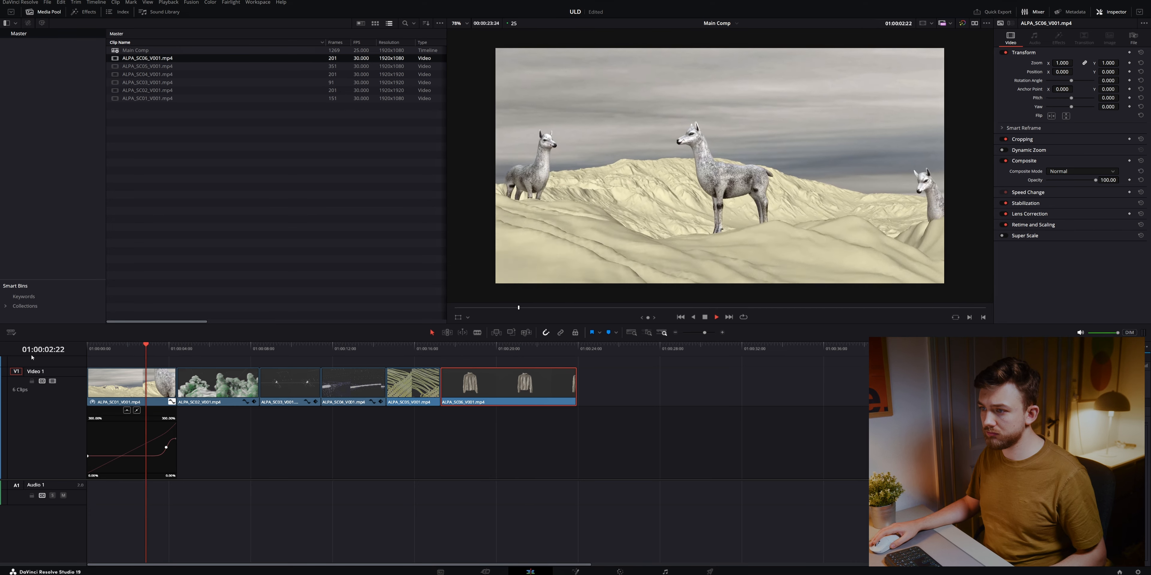